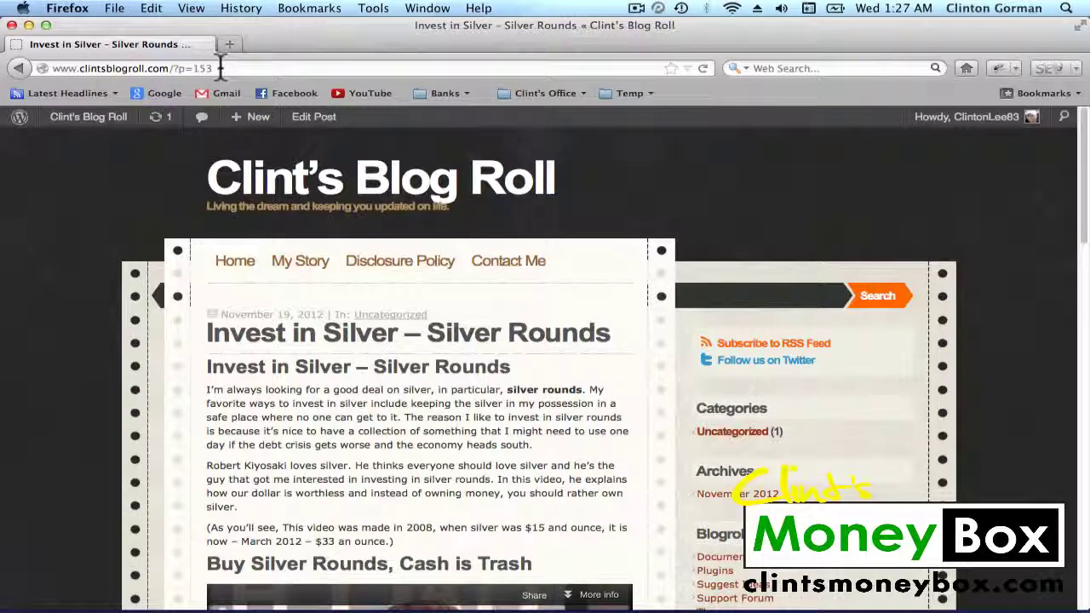
left_click_drag(219, 68, 55, 68)
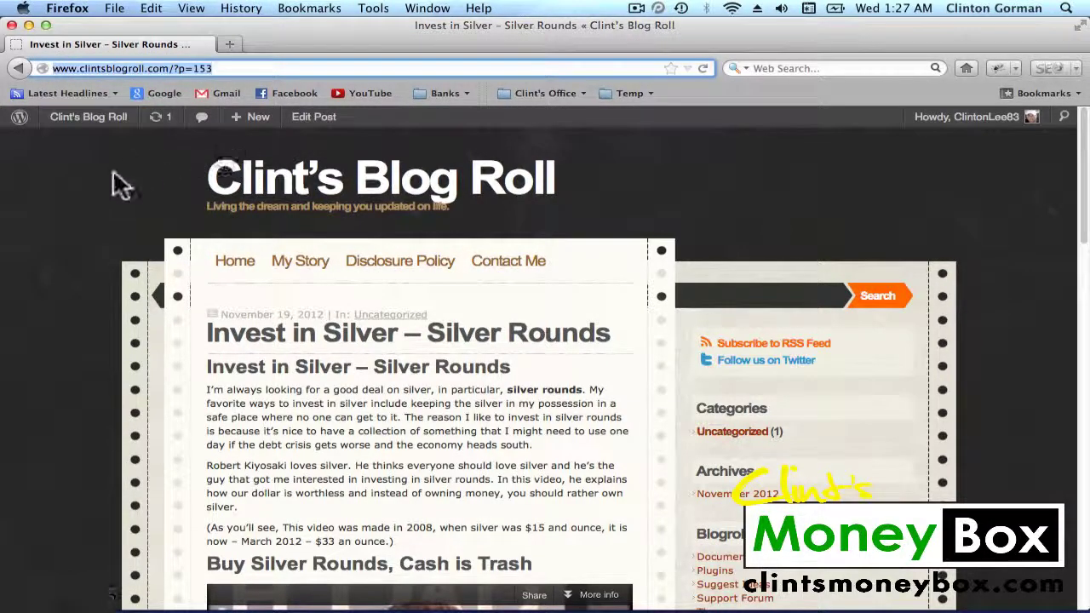
From the dashboard, set Settings > Permalinks to the Post name structure (/%postname%/) and save
left_click(85, 218)
mouse_move(87, 117)
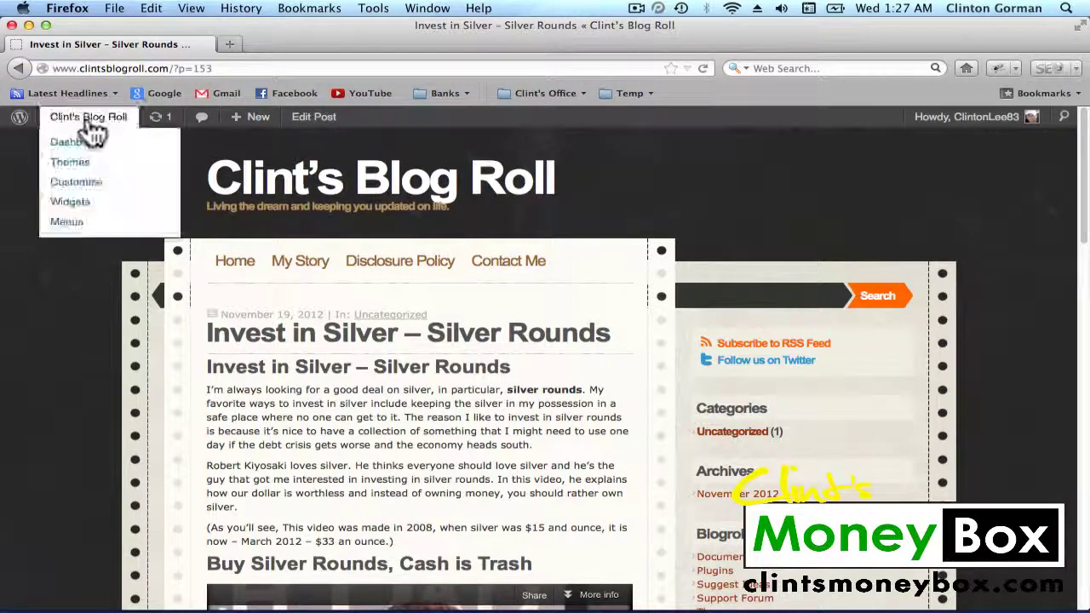
left_click(85, 149)
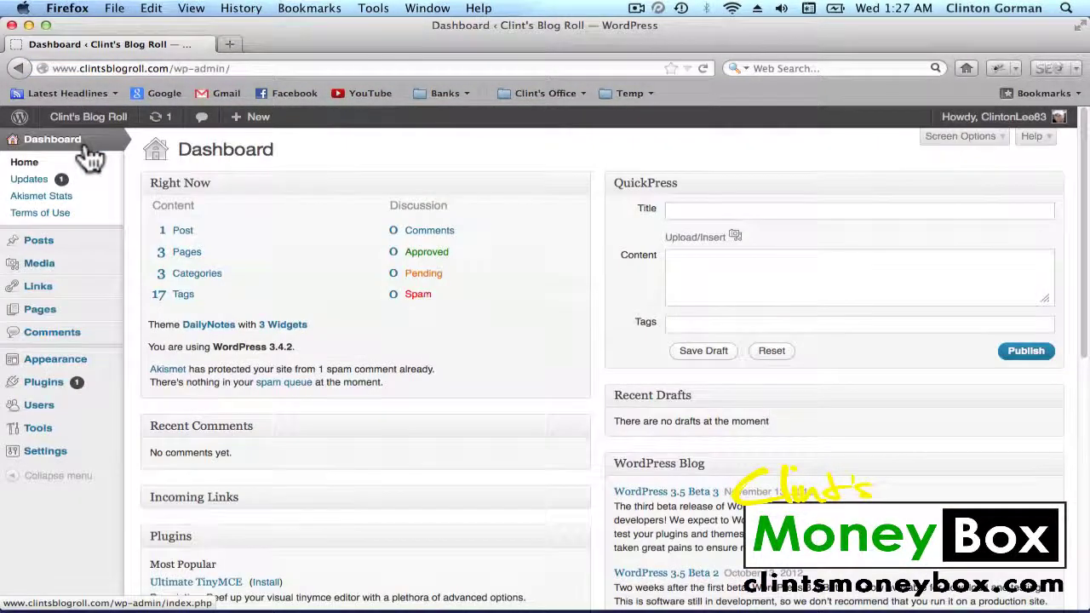
mouse_move(54, 454)
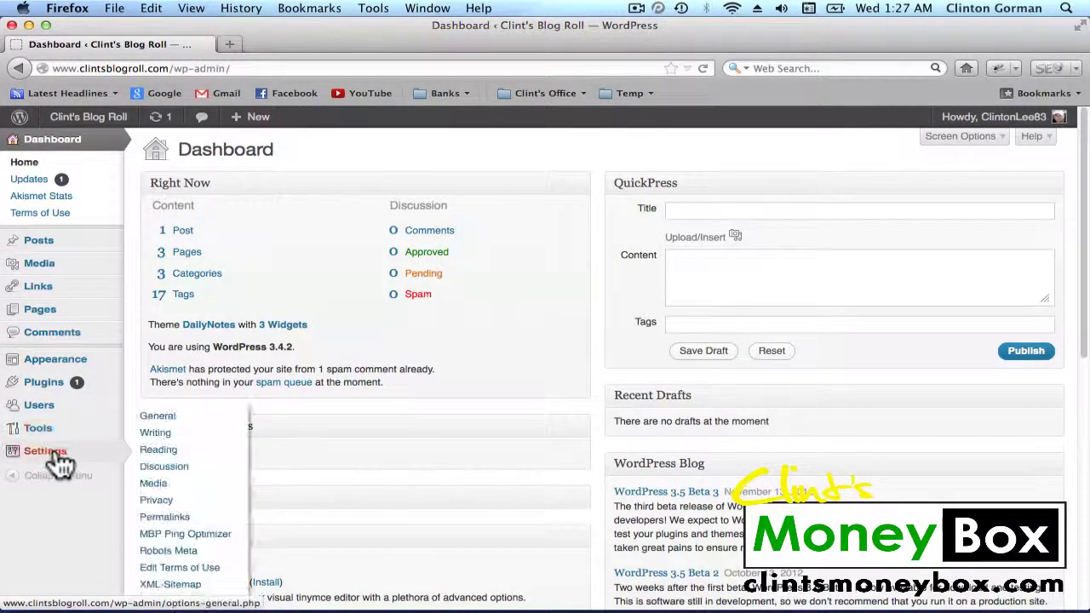
left_click(170, 524)
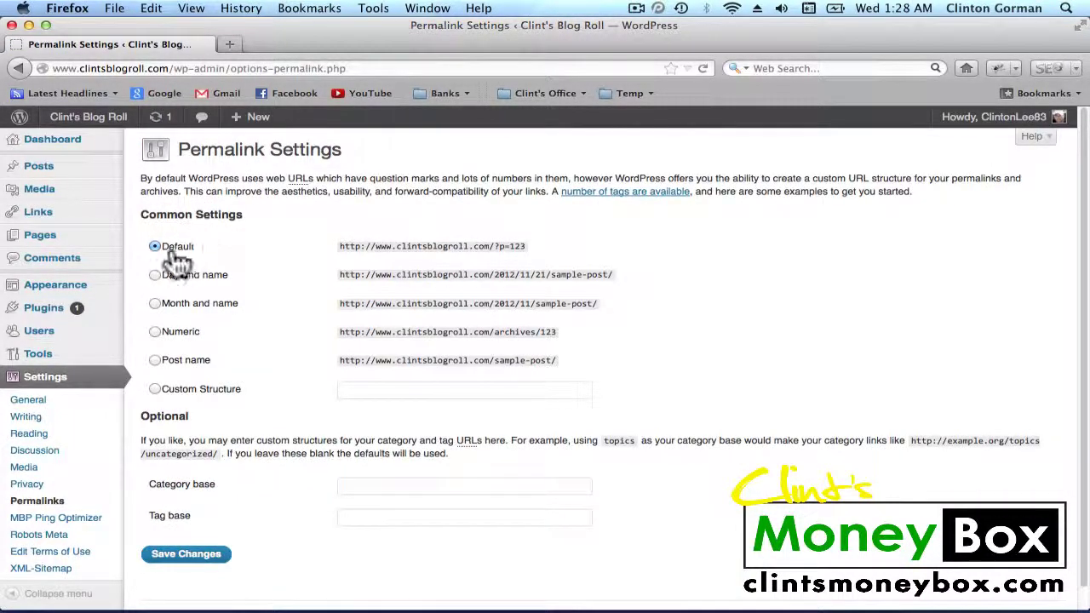
left_click(154, 360)
left_click(189, 554)
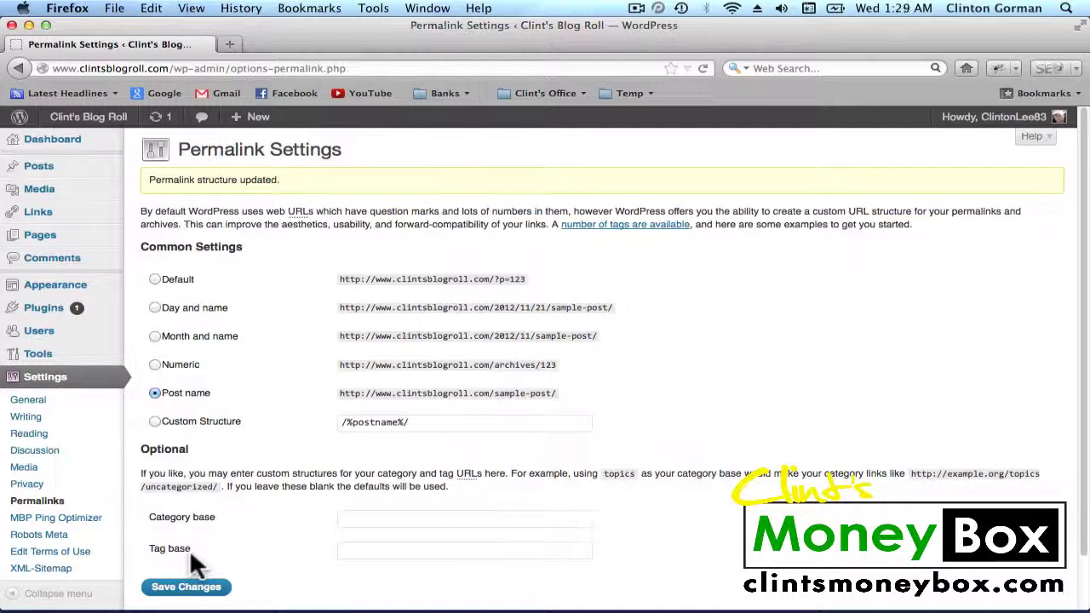
Open the 'Invest in Silver – Silver Rounds' post from All Posts in the editor
mouse_move(37, 176)
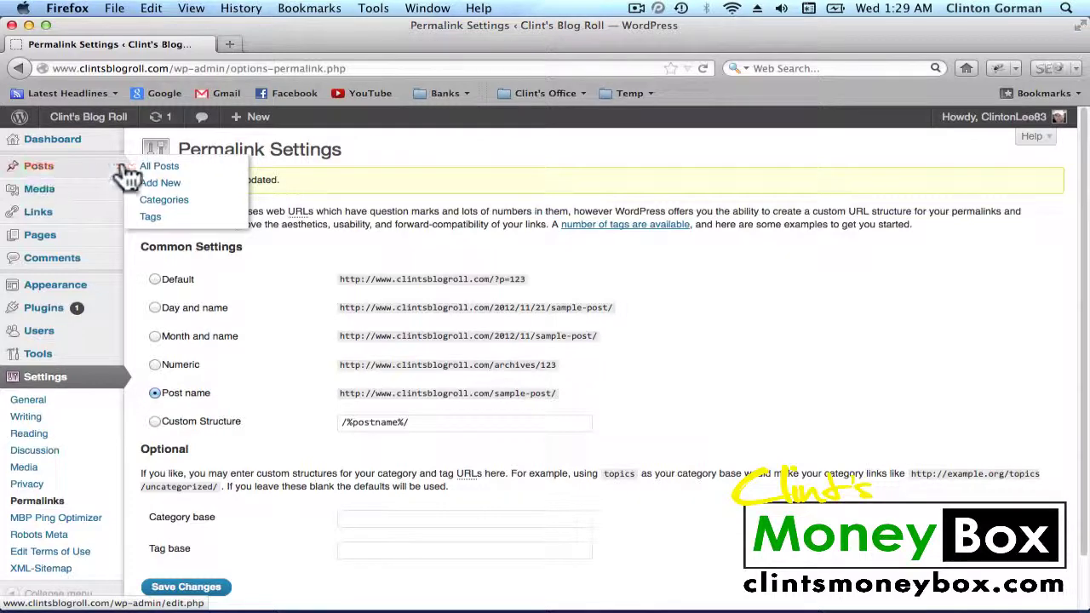
left_click(158, 169)
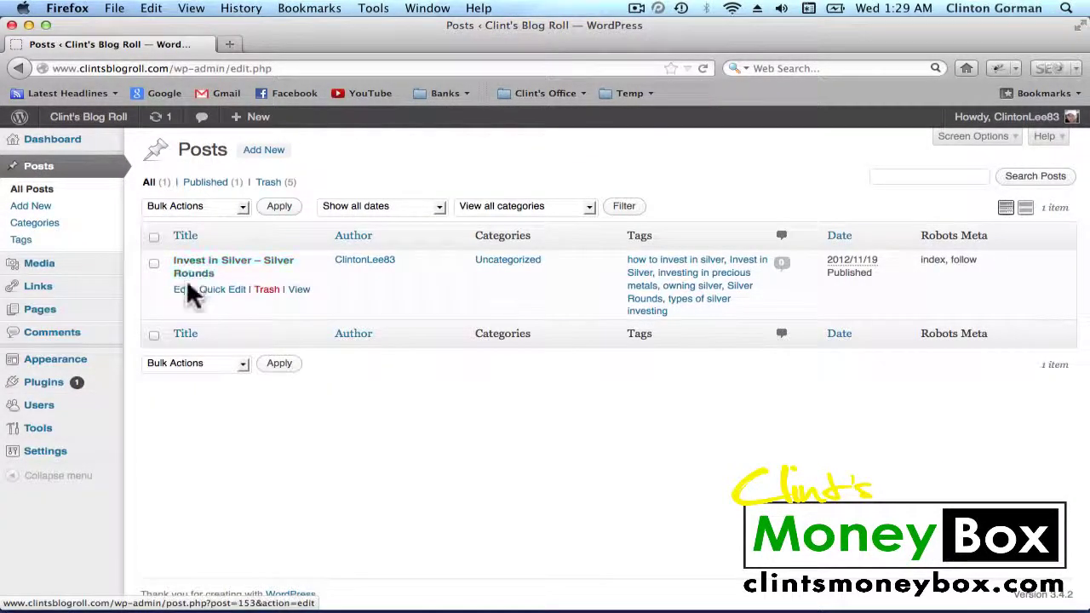
left_click(182, 290)
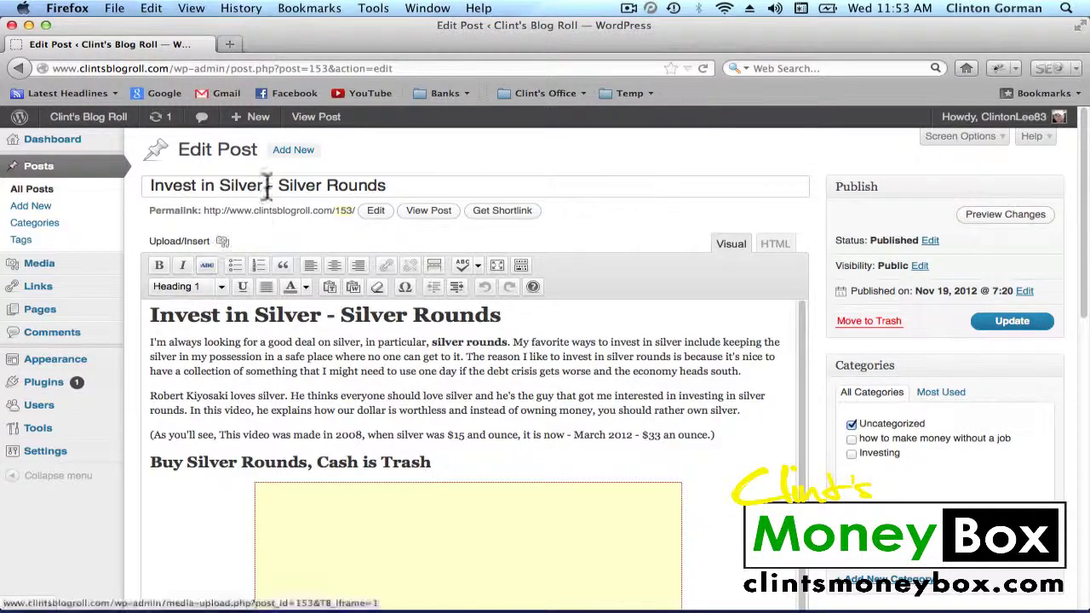
Replace the permalink slug 153 with the copied title, giving /invest-in-silver-silver-rounds/
left_click_drag(395, 185, 141, 184)
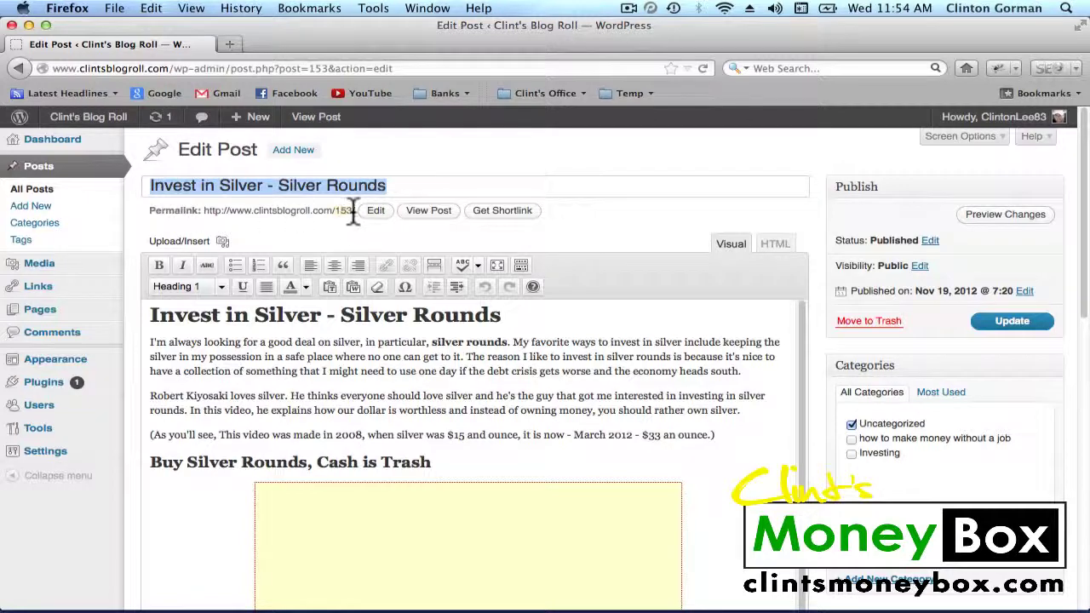
right_click(300, 187)
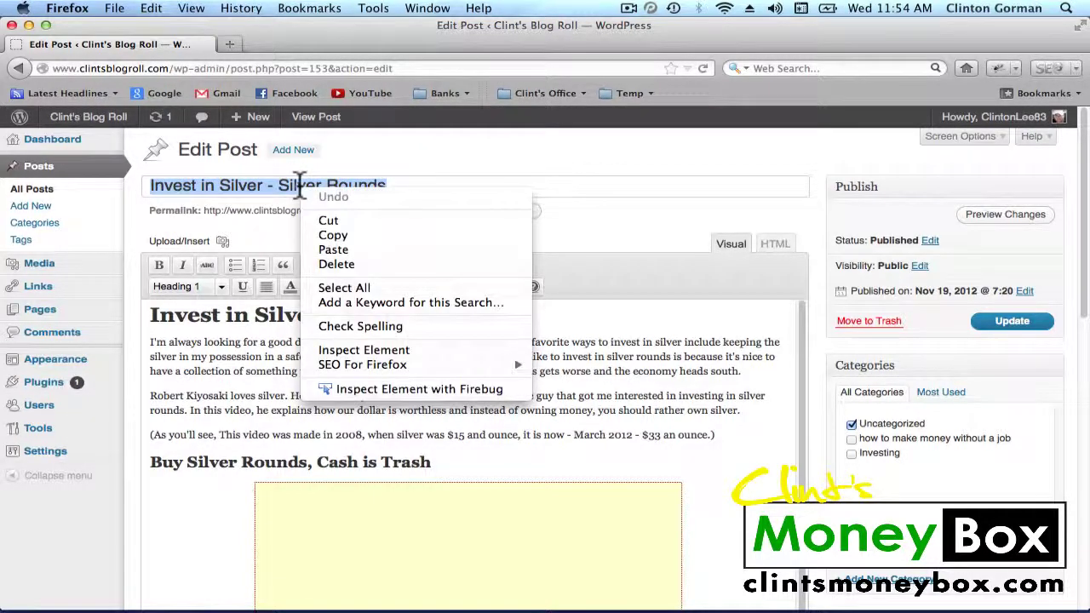
left_click(326, 235)
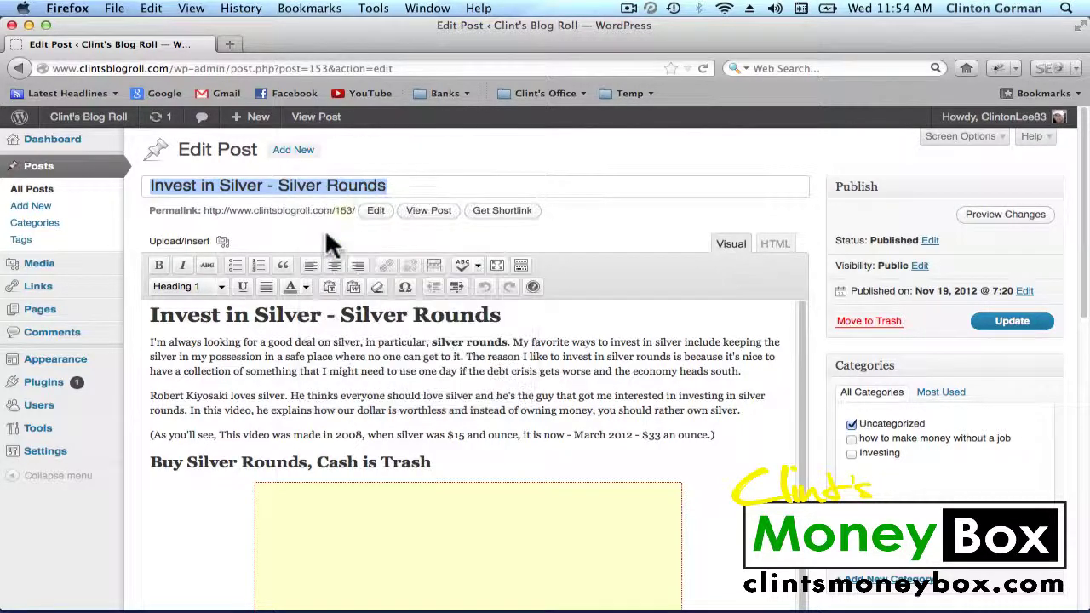
left_click(375, 213)
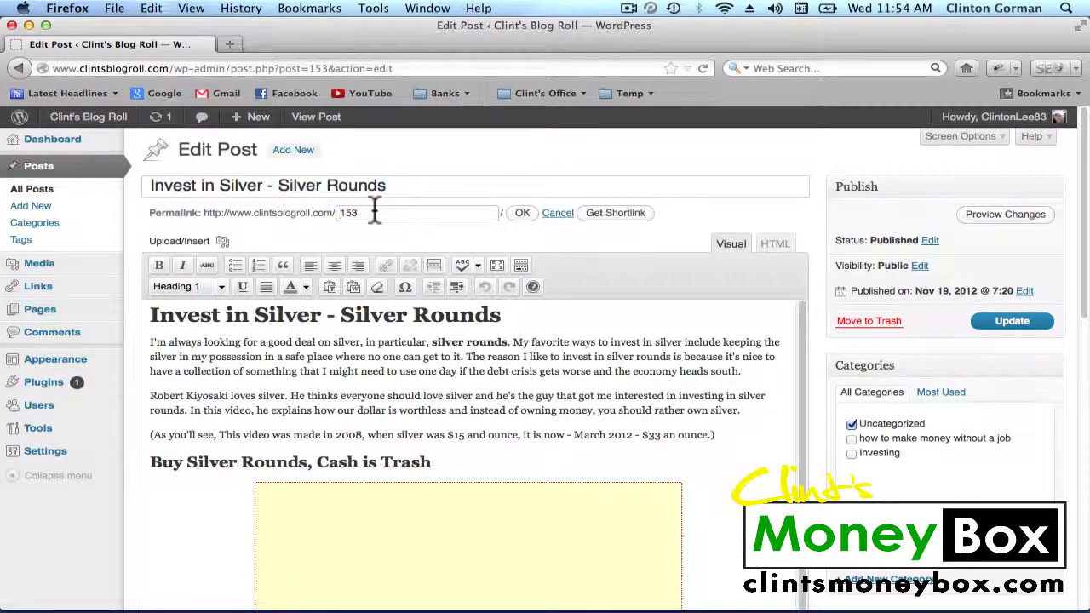
left_click_drag(375, 213, 346, 212)
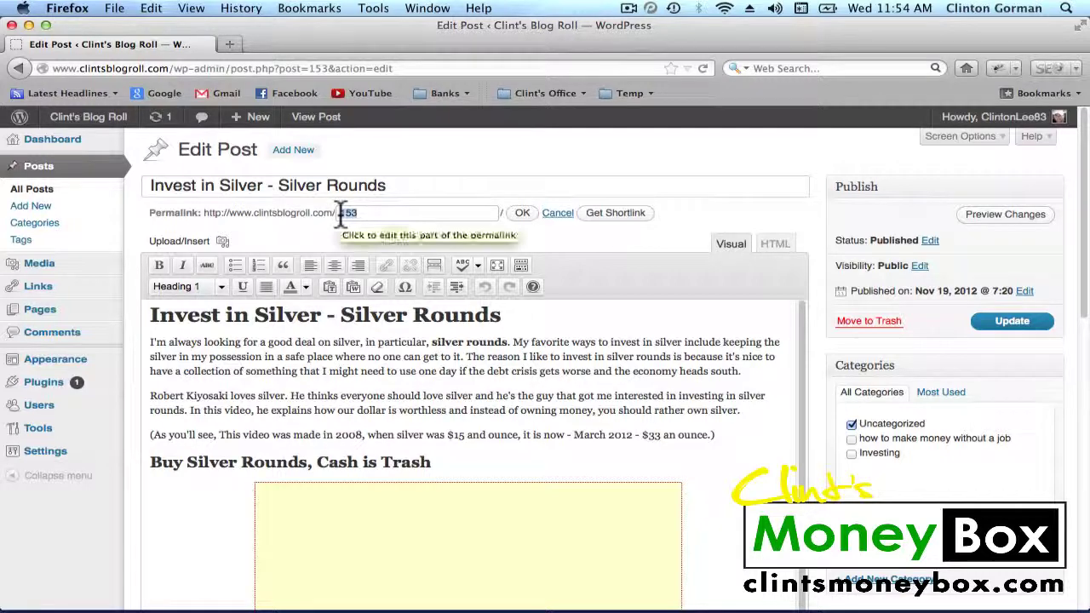
right_click(341, 213)
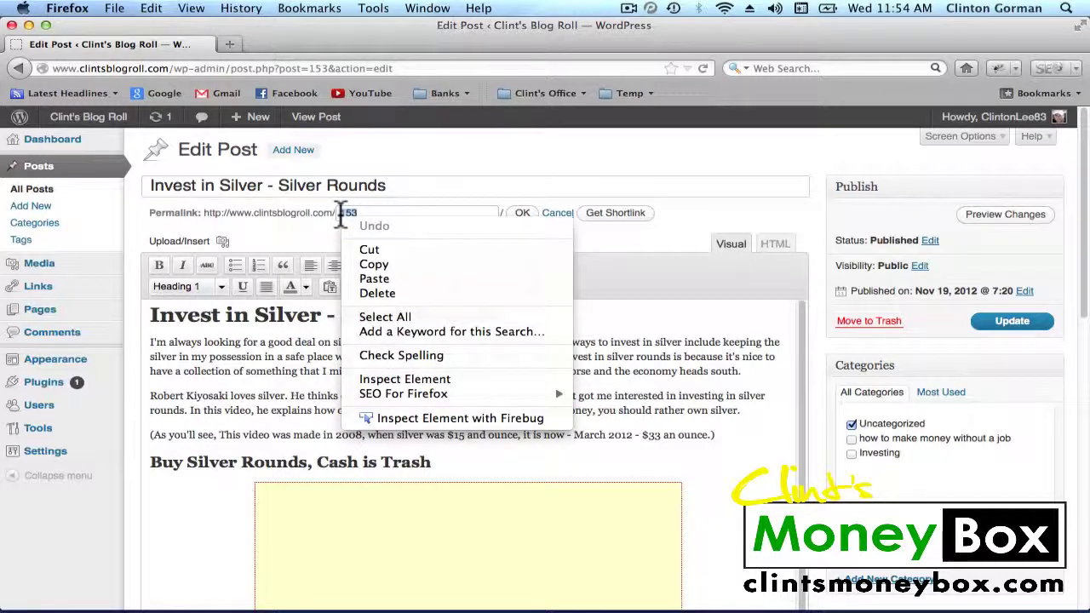
left_click(374, 278)
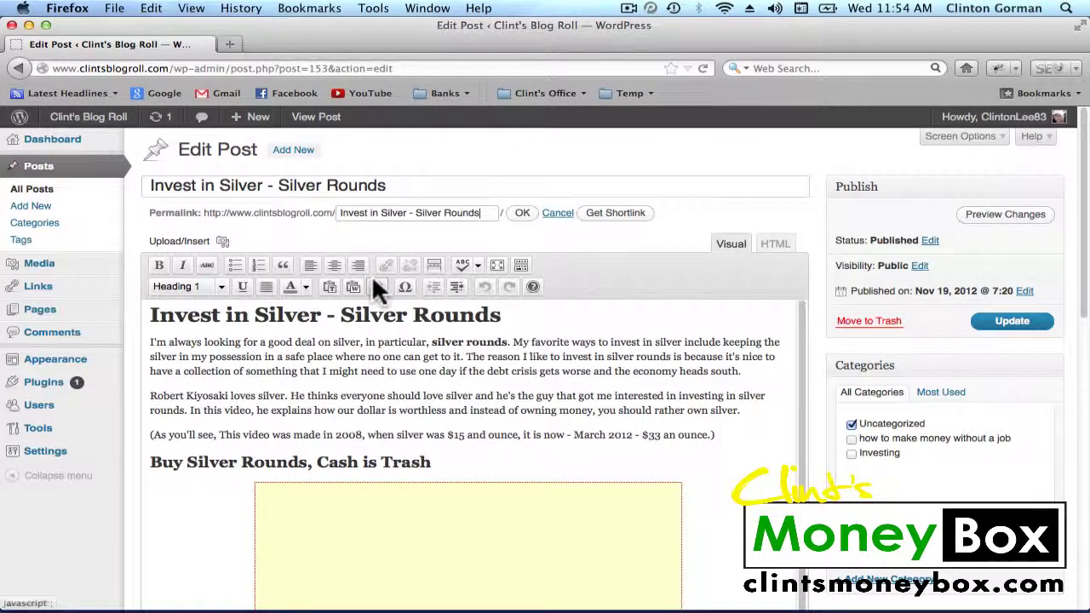
left_click(525, 215)
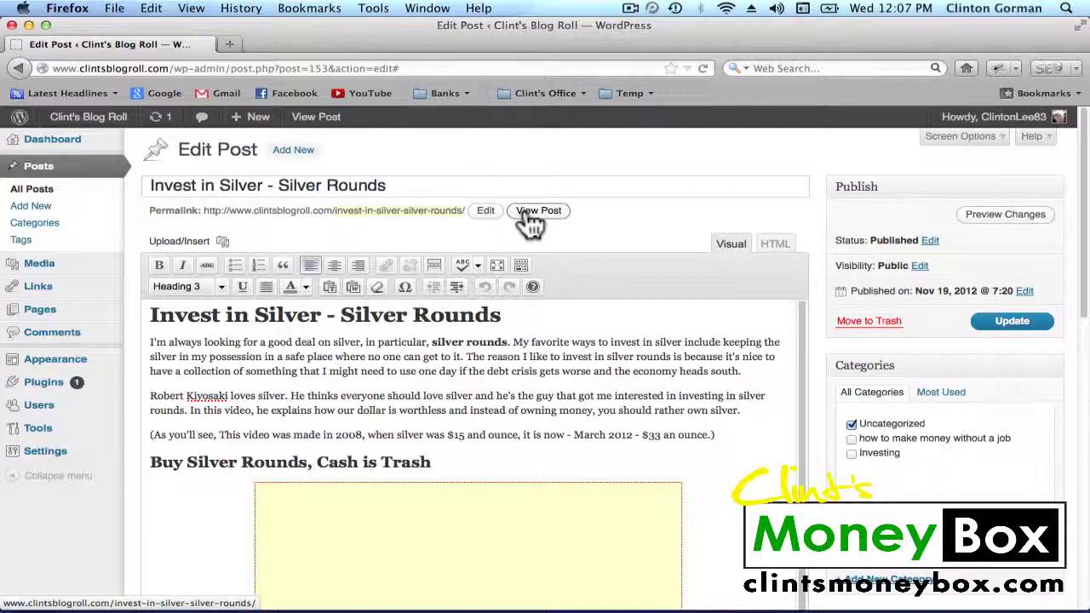
left_click(403, 185)
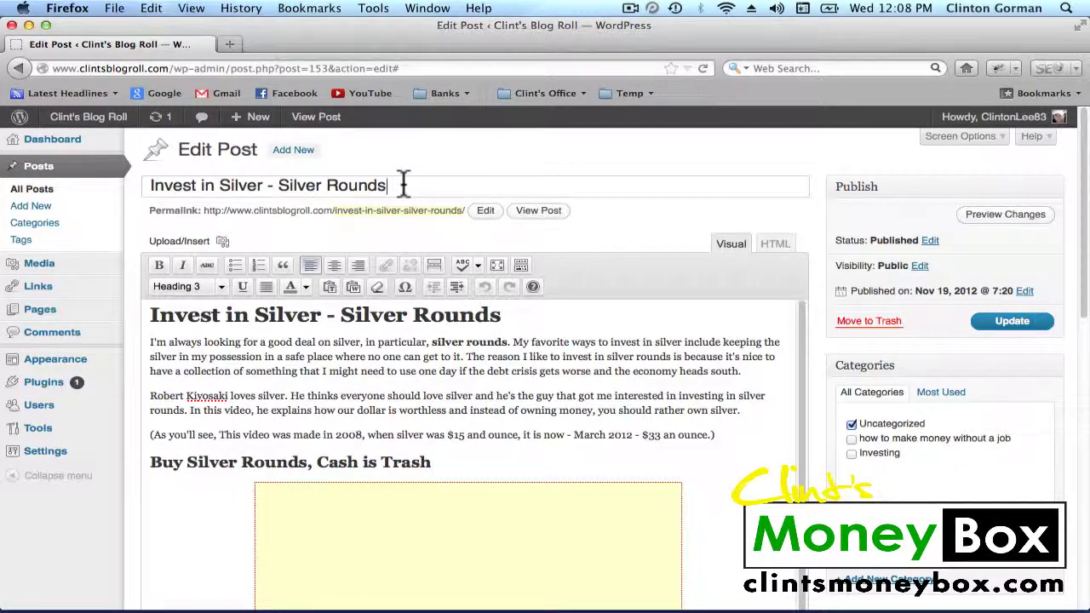
left_click_drag(403, 185, 279, 185)
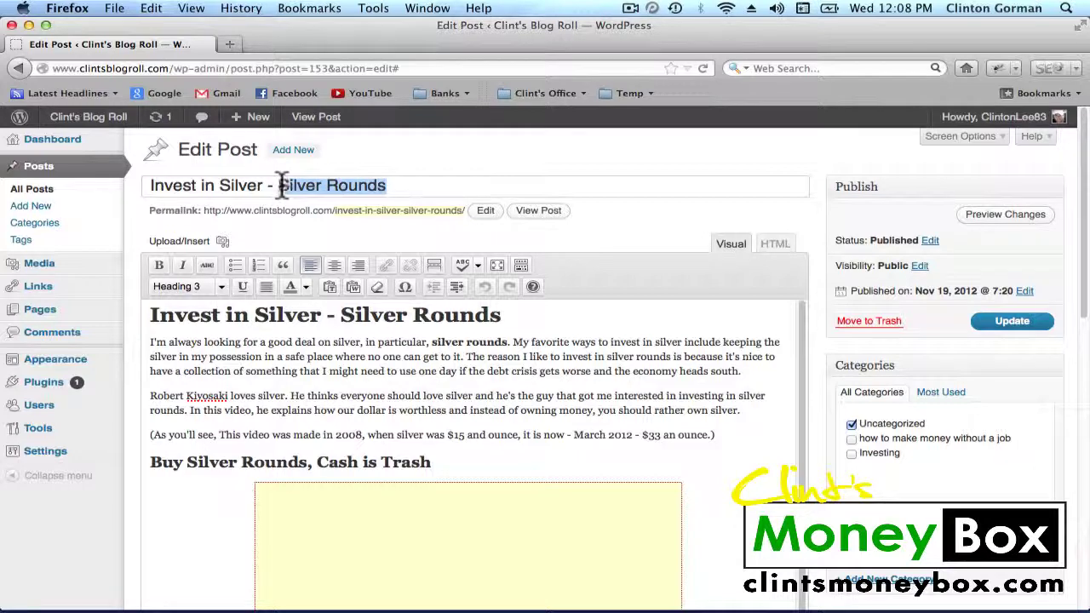
left_click(387, 185)
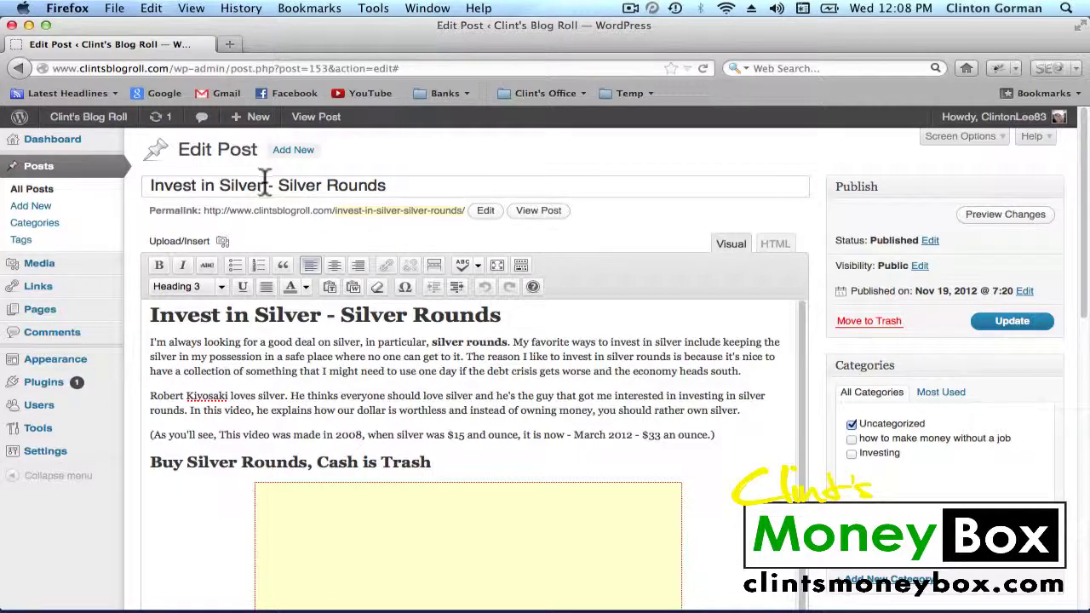
left_click_drag(264, 184, 148, 185)
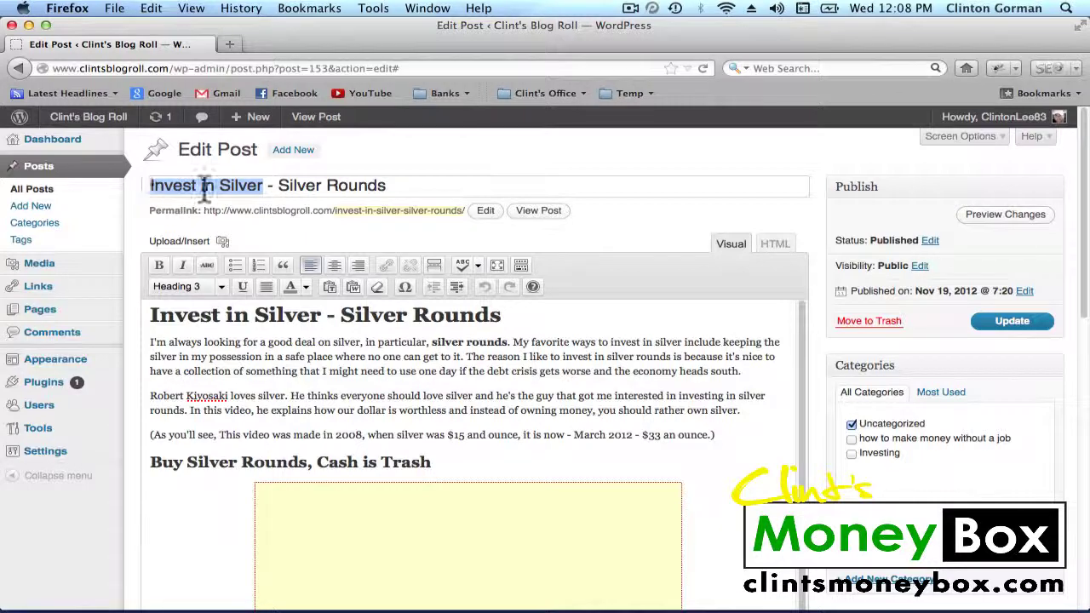
left_click(297, 215)
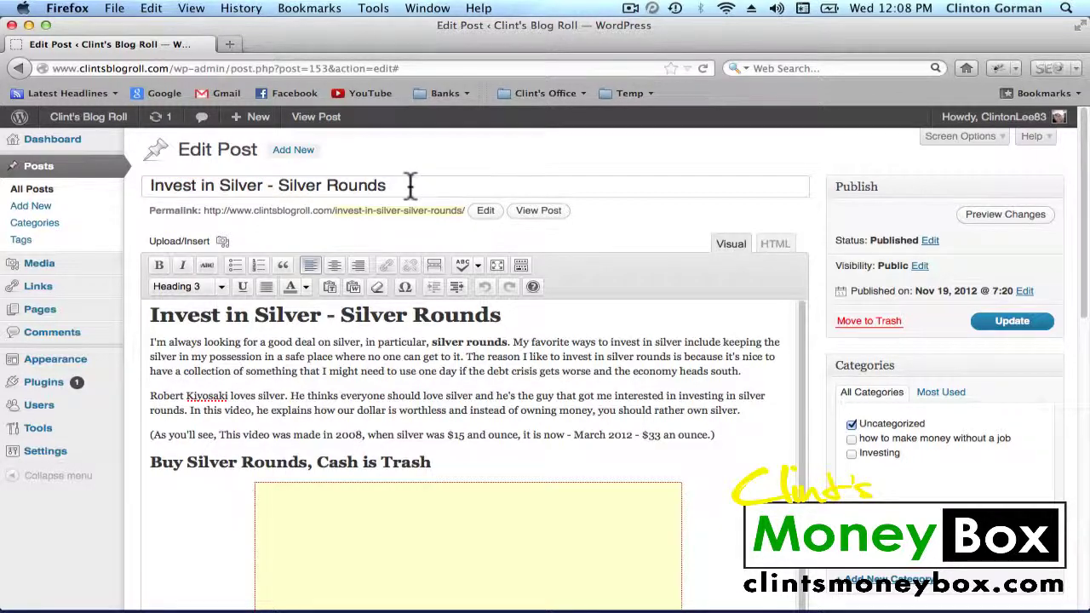
left_click_drag(399, 185, 282, 185)
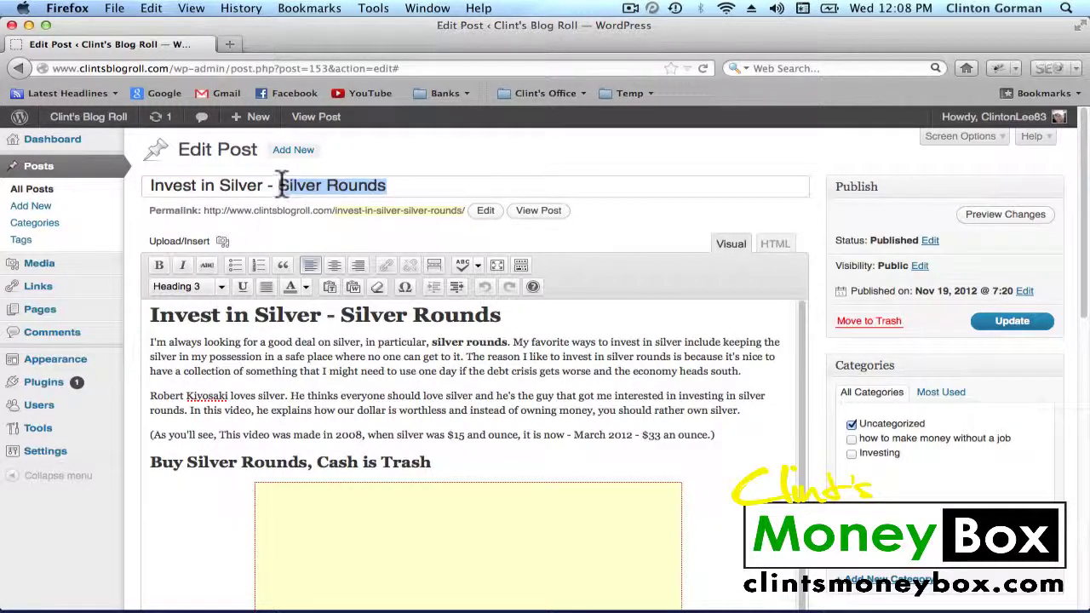
left_click(401, 225)
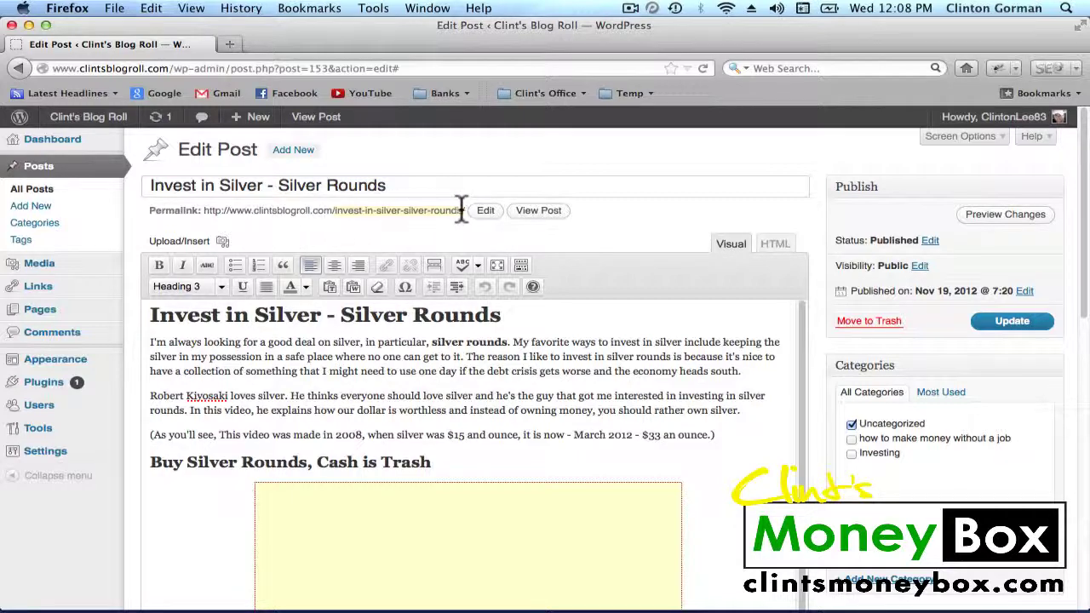
left_click_drag(460, 210, 404, 210)
left_click(404, 210)
left_click(523, 214)
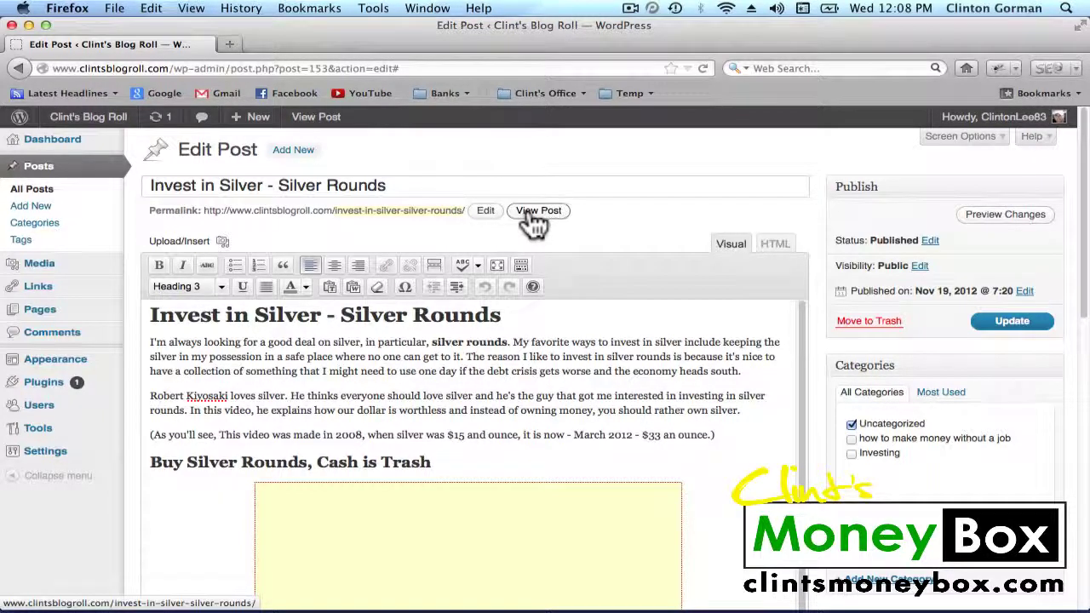
scroll(825, 289, "down", 10)
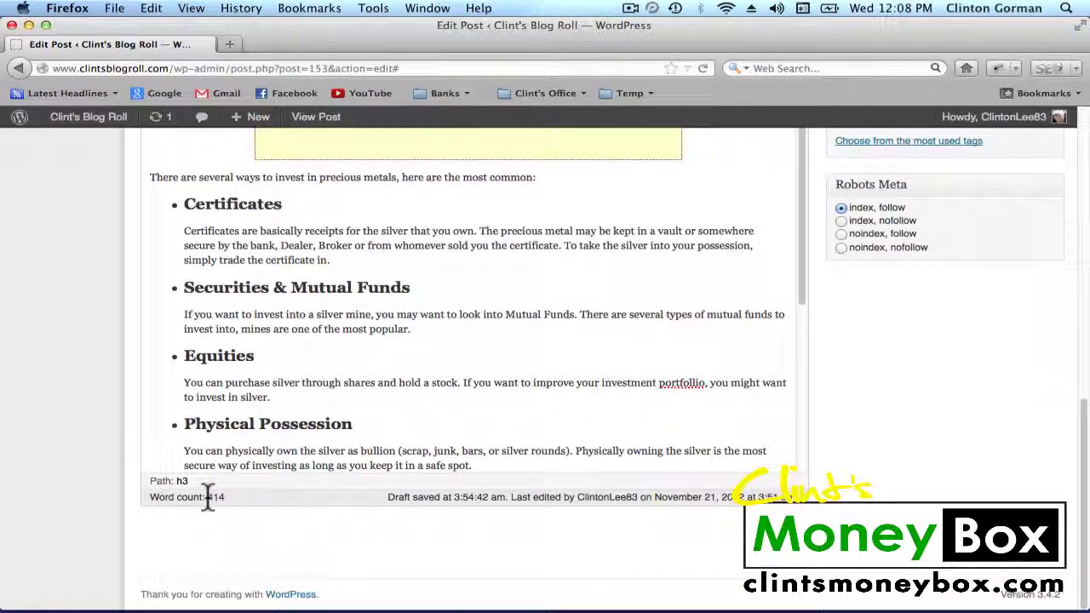
left_click_drag(207, 498, 225, 498)
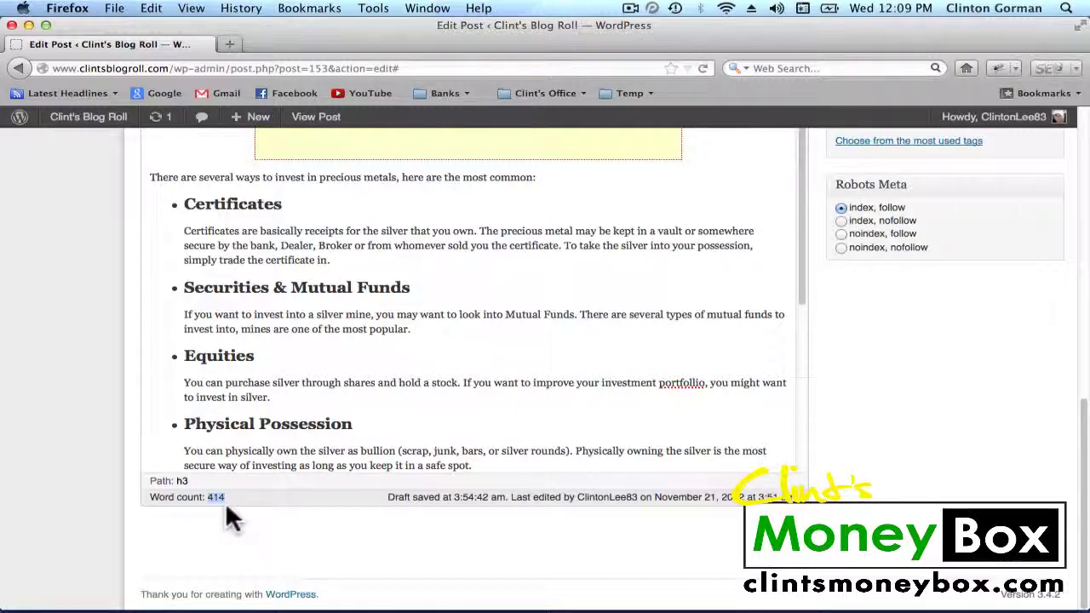
left_click(236, 529)
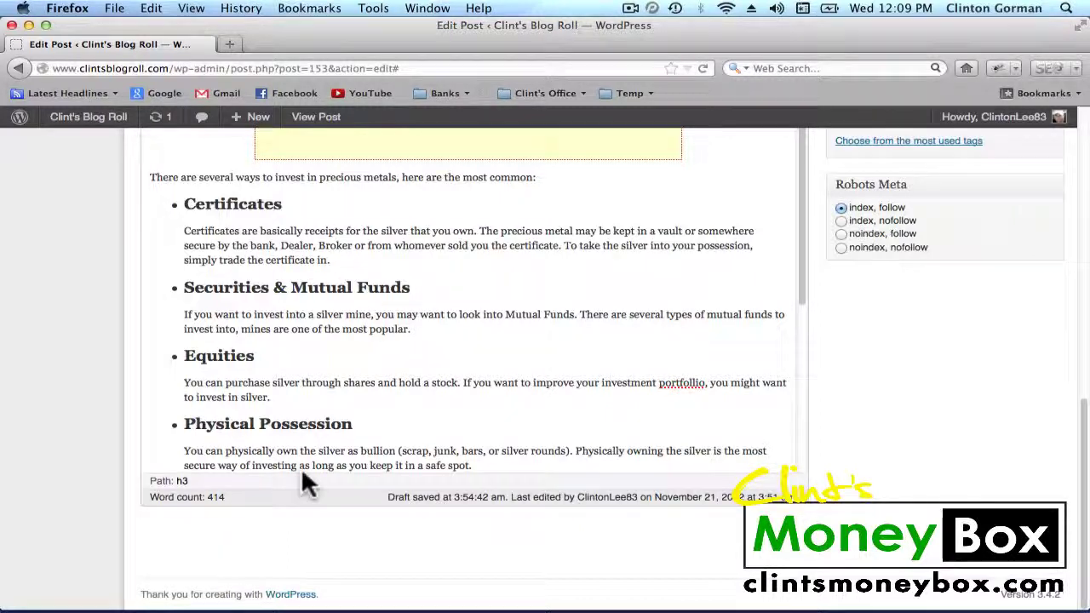
scroll(597, 353, "up", 15)
scroll(597, 352, "up", 2)
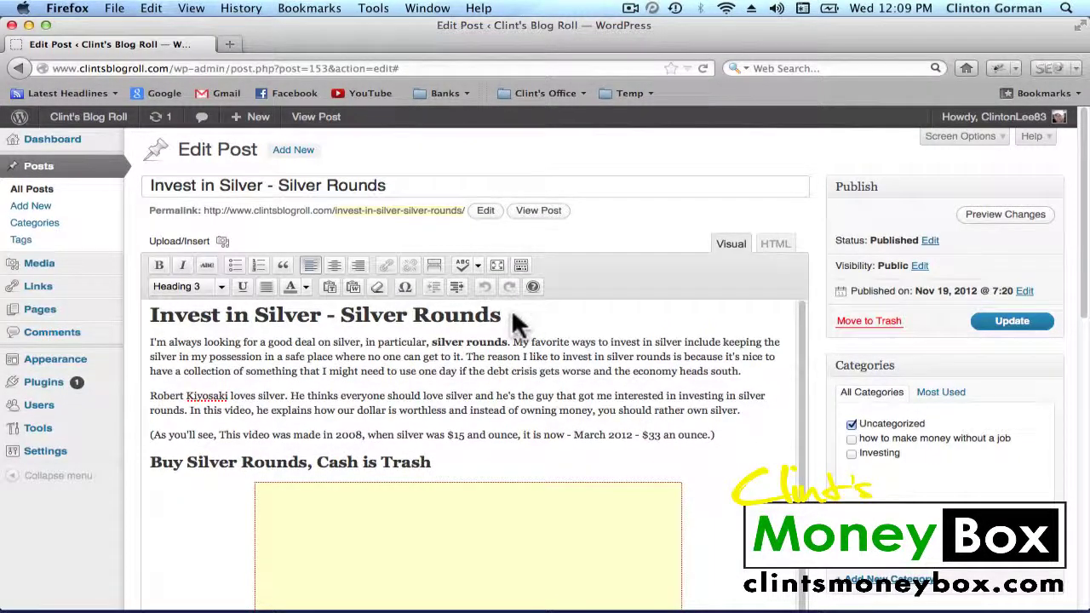
left_click_drag(509, 313, 338, 316)
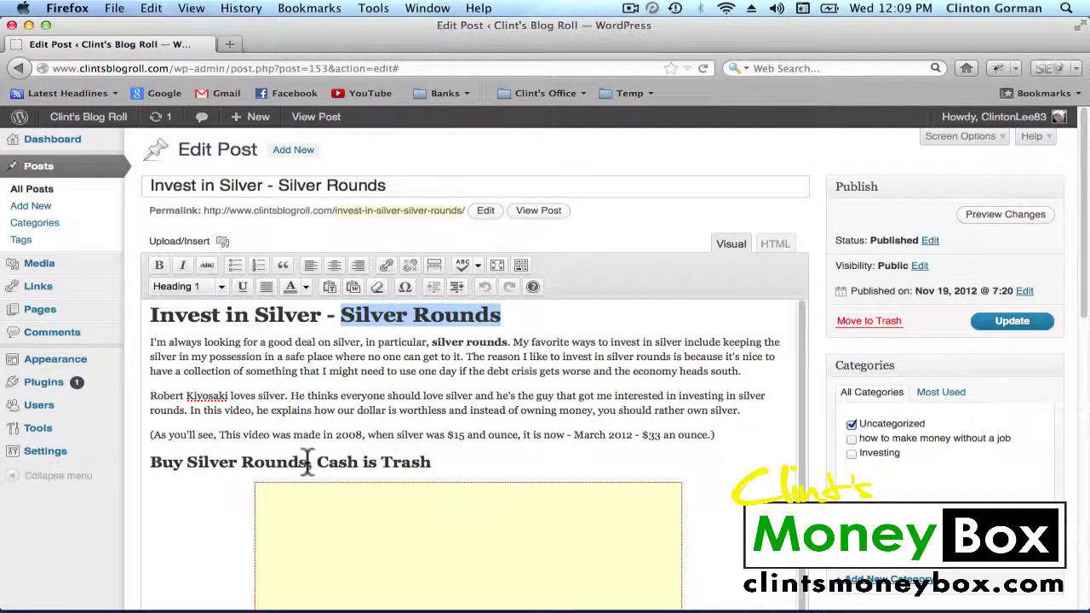
left_click_drag(308, 462, 189, 466)
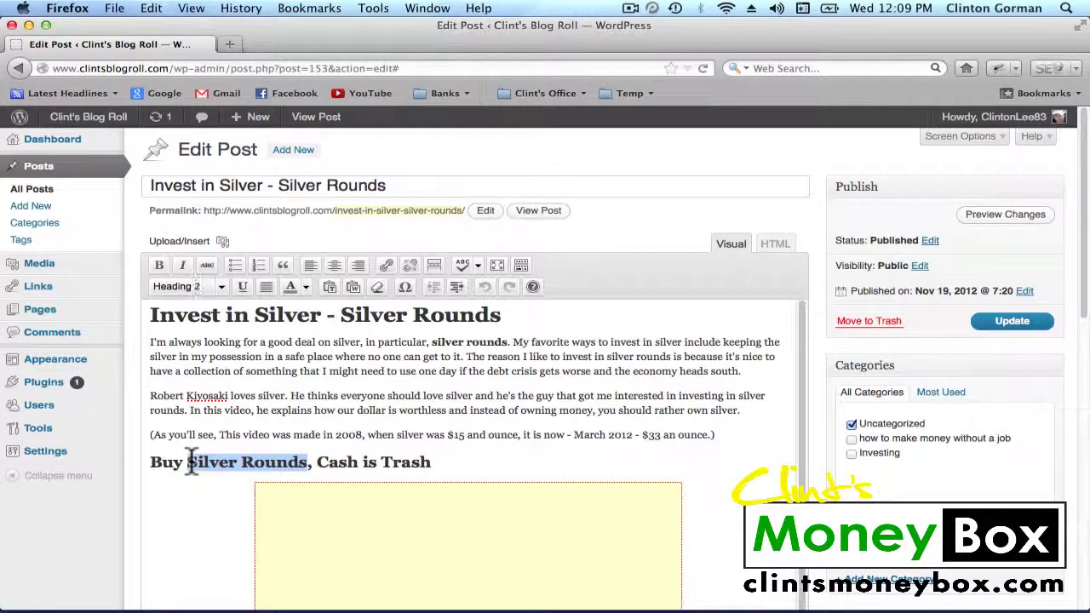
scroll(203, 472, "down", 4)
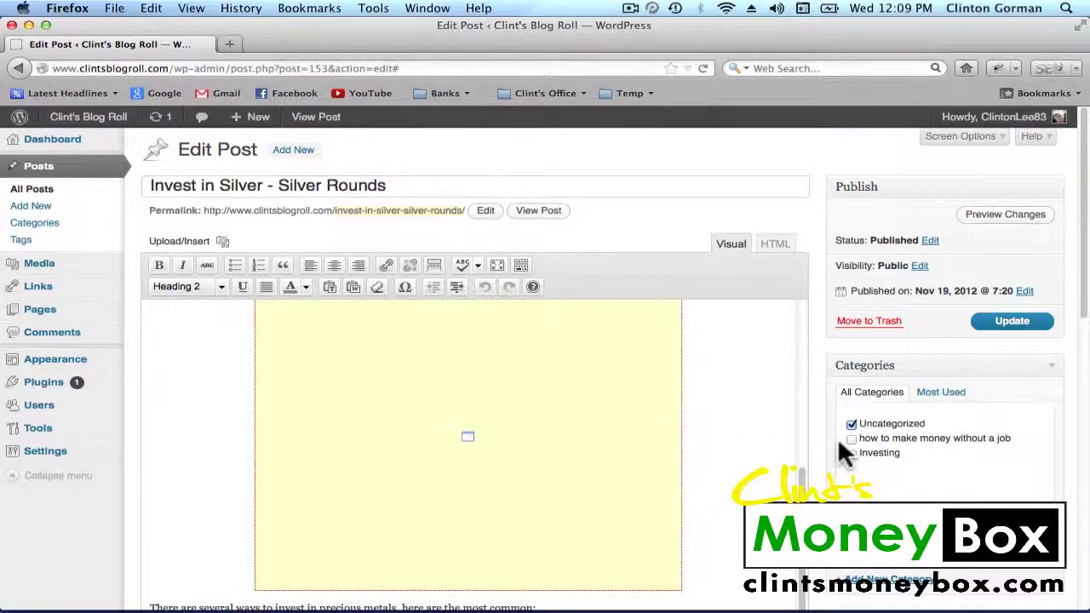
scroll(839, 436, "down", 8)
scroll(408, 497, "down", 4)
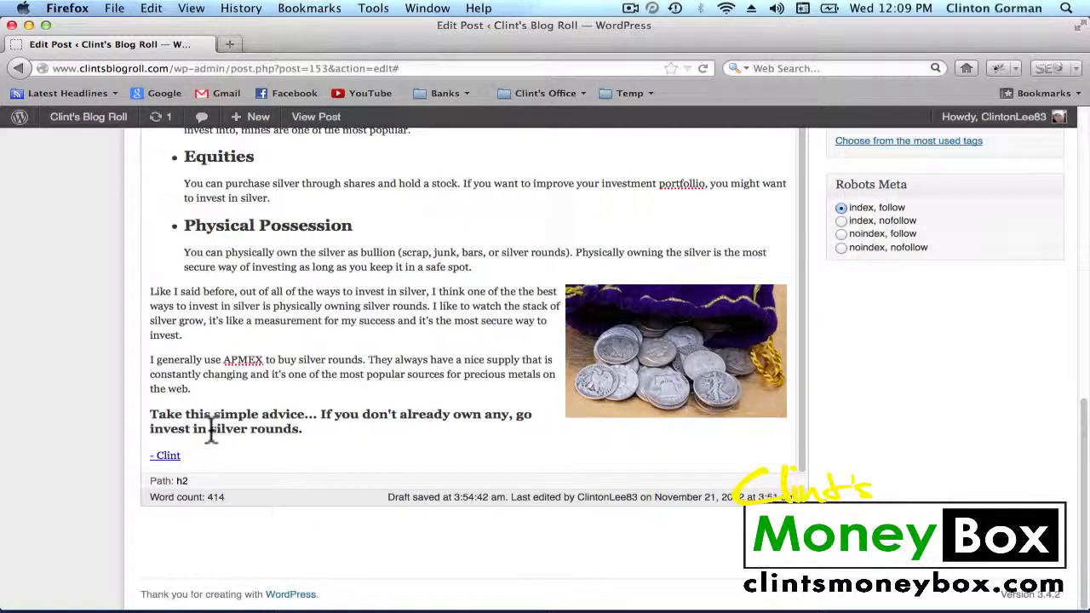
left_click_drag(209, 428, 285, 441)
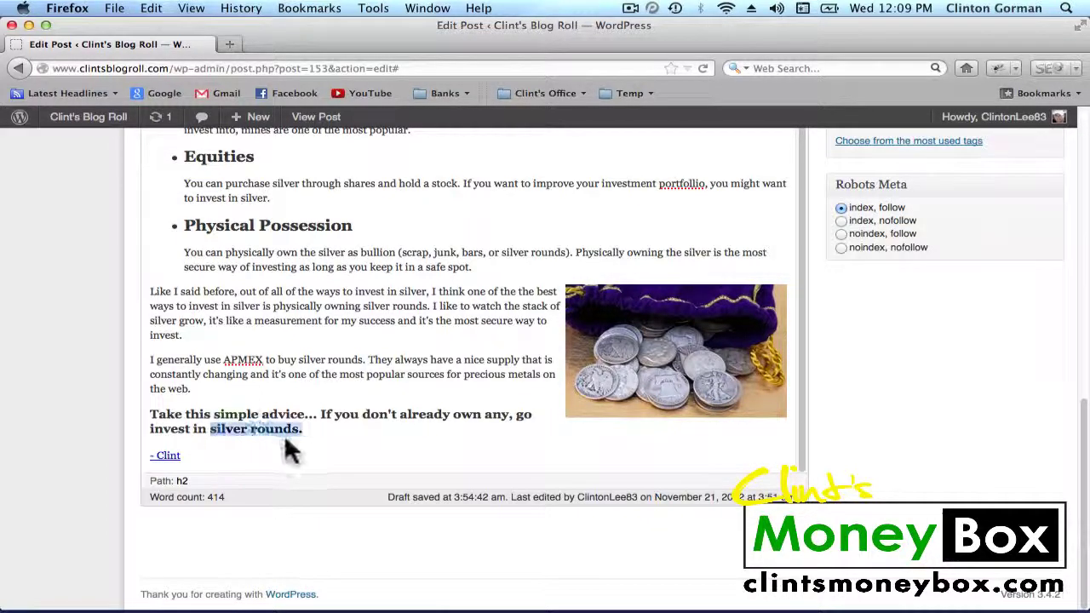
left_click(366, 448)
scroll(367, 442, "up", 5)
scroll(868, 432, "up", 10)
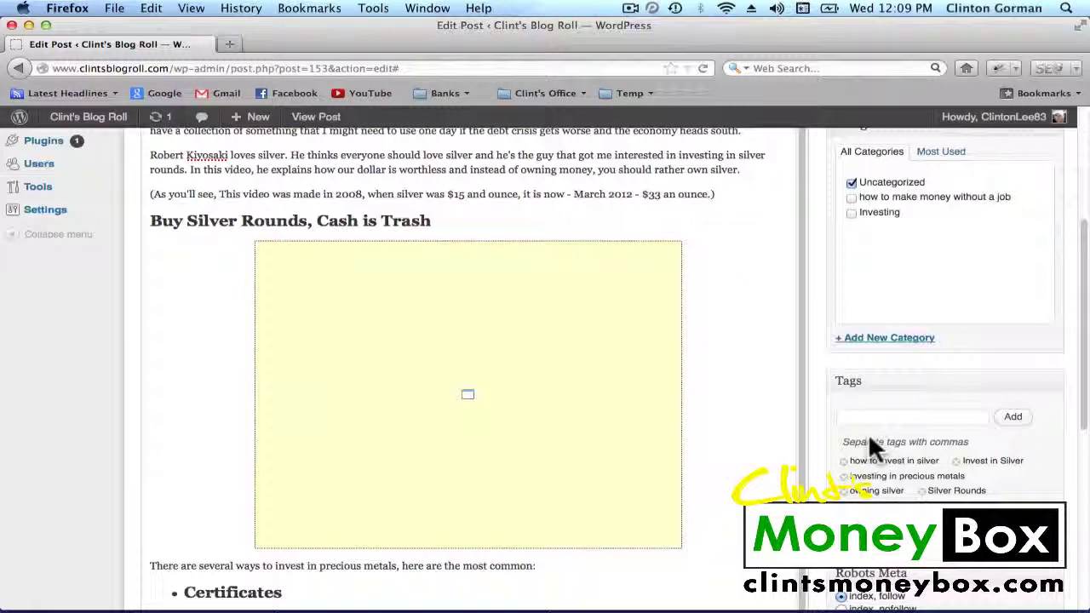
scroll(869, 439, "up", 2)
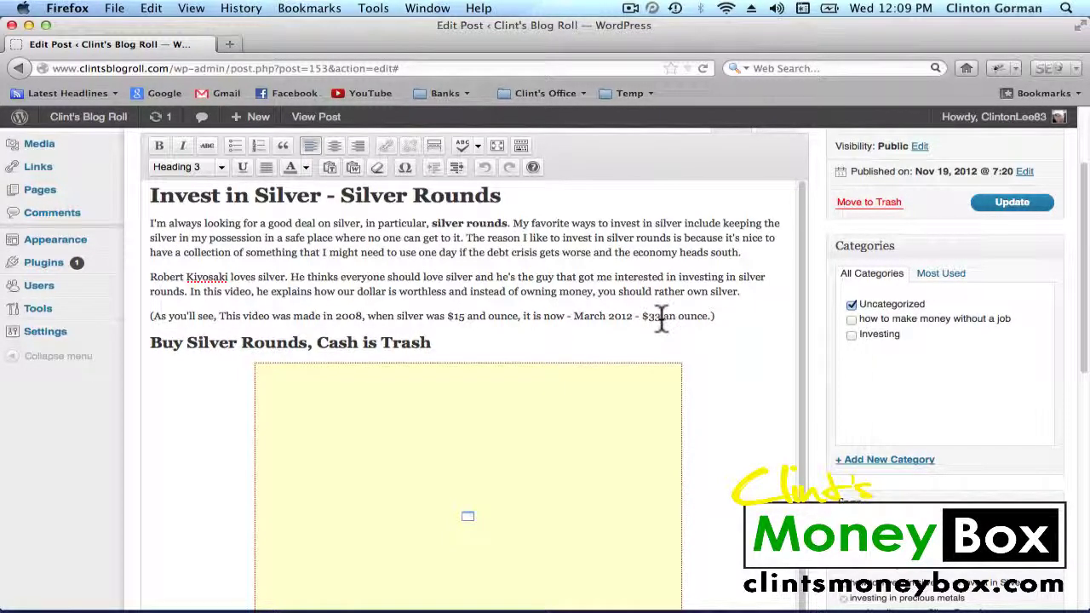
scroll(717, 347, "down", 3)
scroll(857, 335, "down", 6)
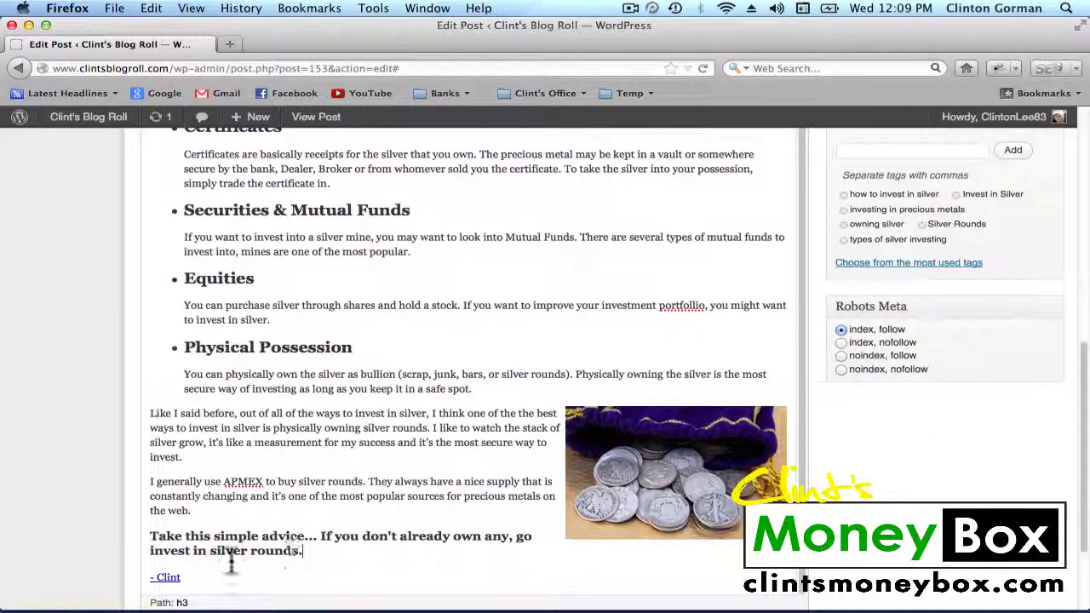
scroll(830, 455, "up", 15)
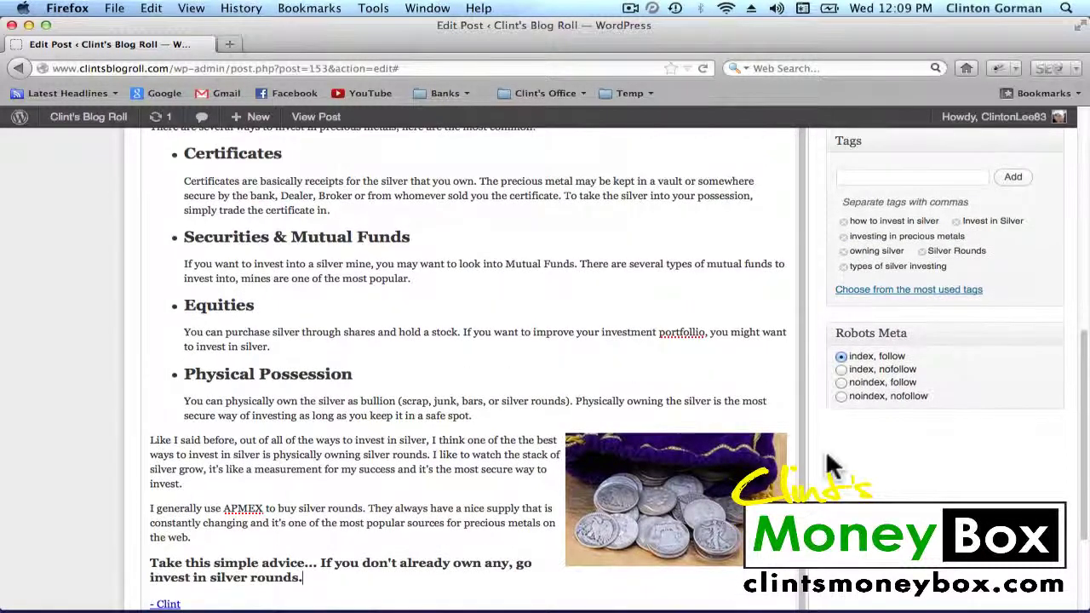
scroll(745, 461, "up", 5)
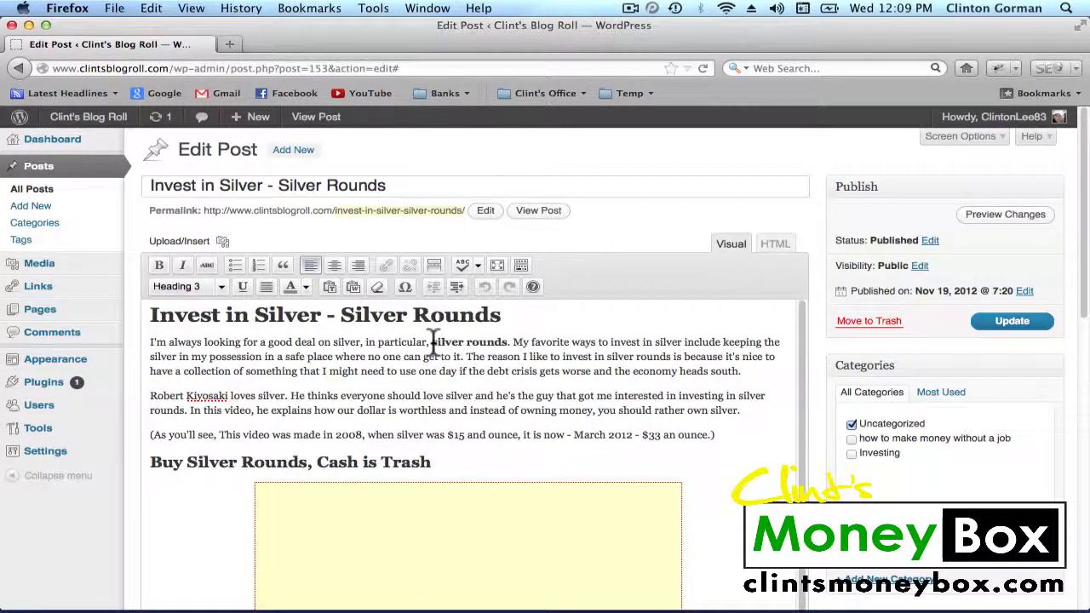
left_click_drag(431, 342, 509, 342)
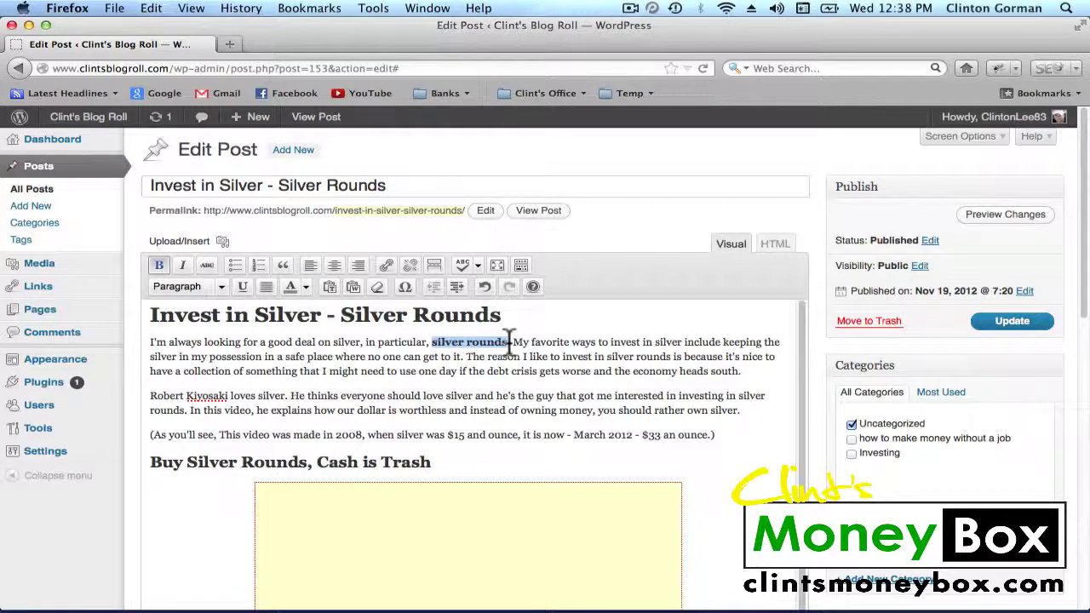
Scroll down to the silver coins photo near the post's end and open its Edit Image settings
scroll(727, 396, "down", 5)
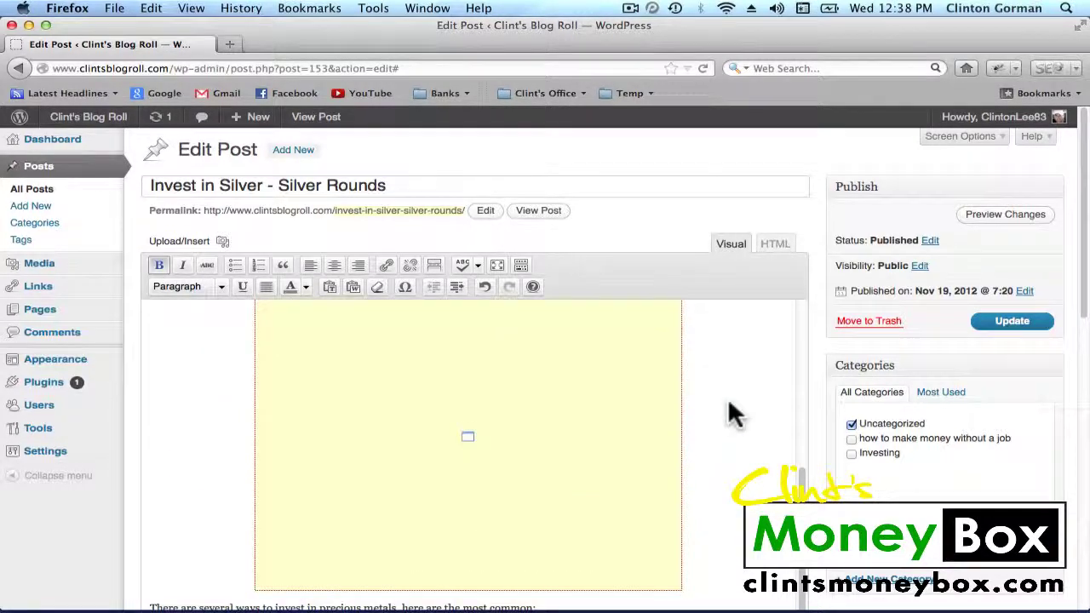
scroll(813, 379, "down", 5)
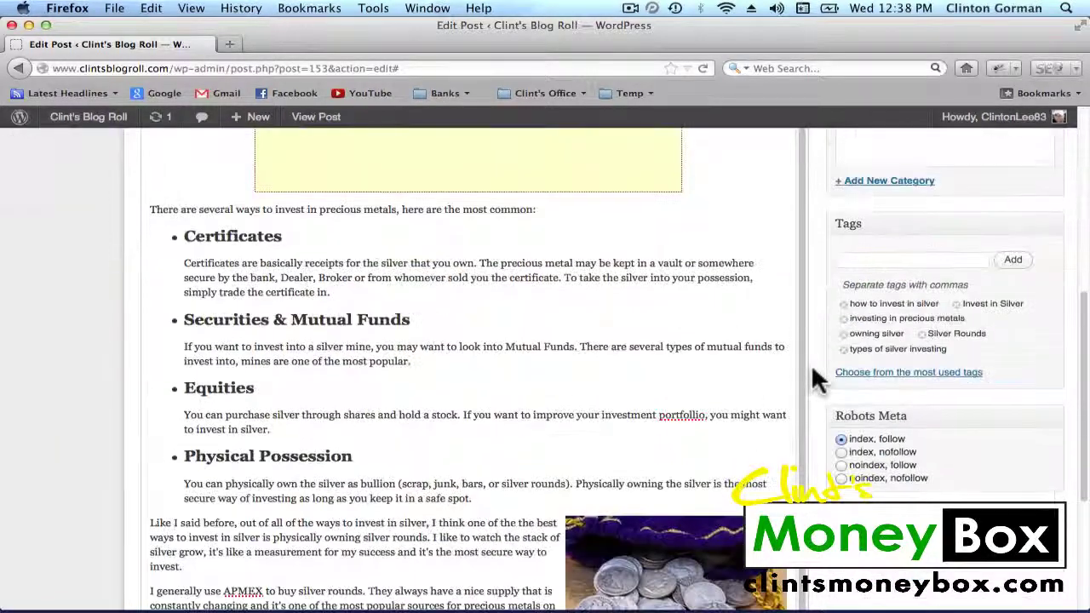
scroll(813, 379, "down", 2)
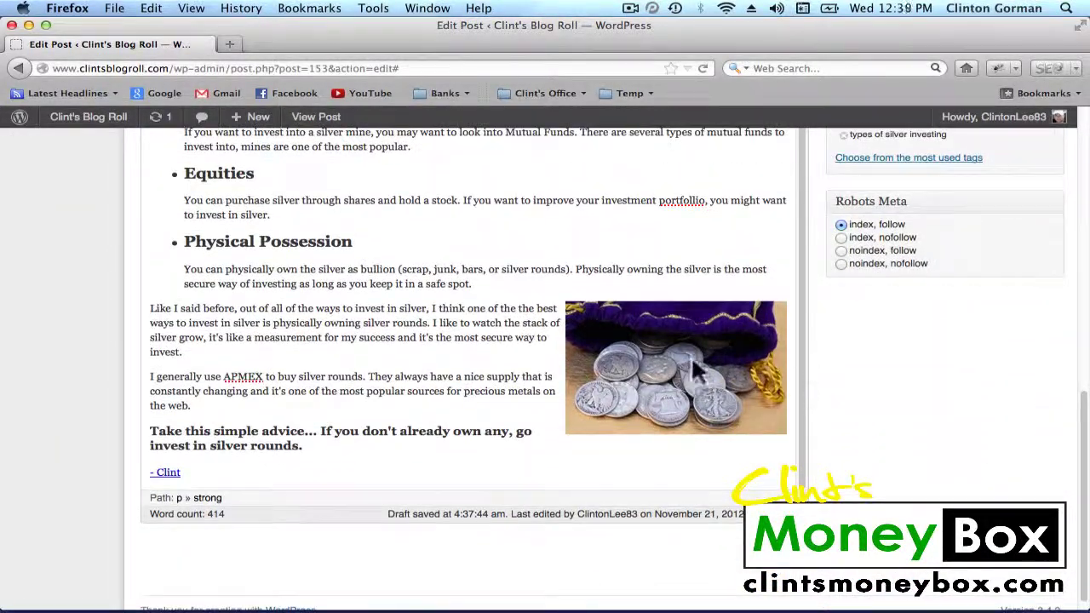
left_click(694, 368)
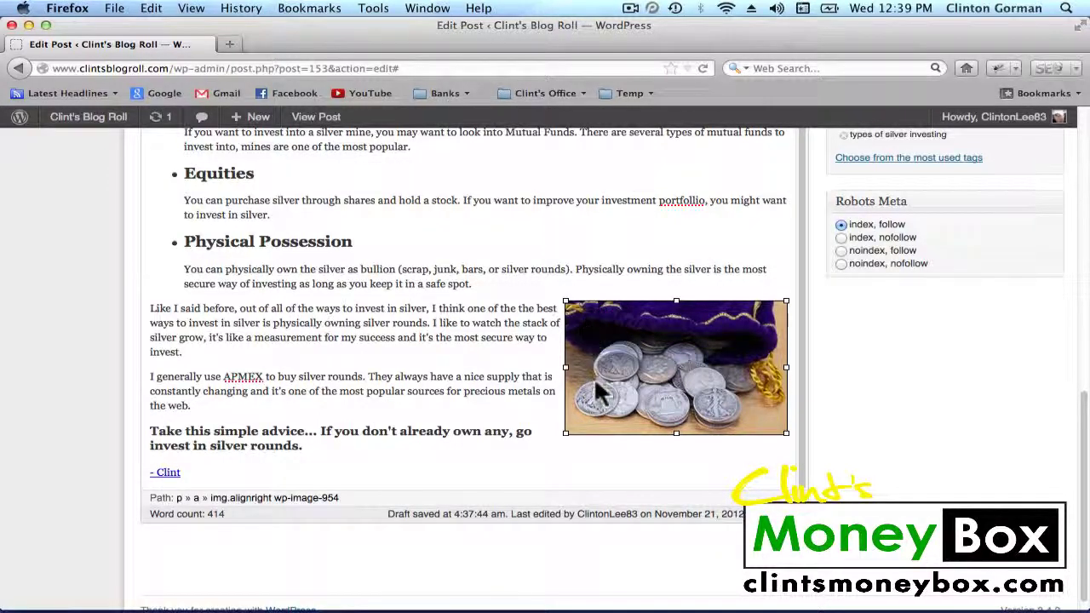
left_click(584, 316)
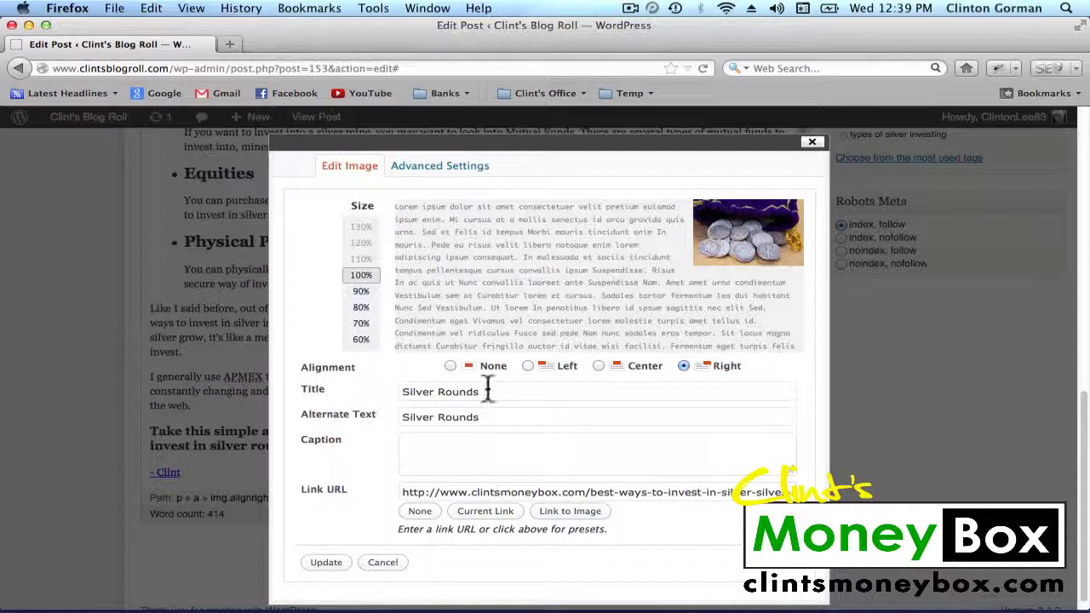
Check that the coin photo's title and alternate text both read 'Silver Rounds', then Update
left_click_drag(484, 392, 382, 389)
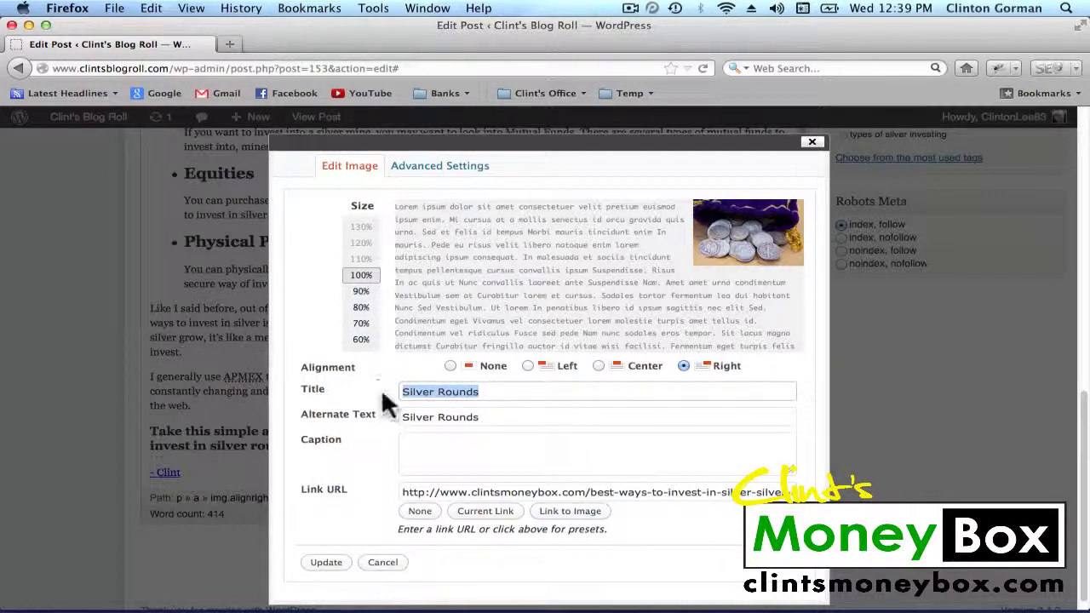
left_click_drag(492, 417, 375, 417)
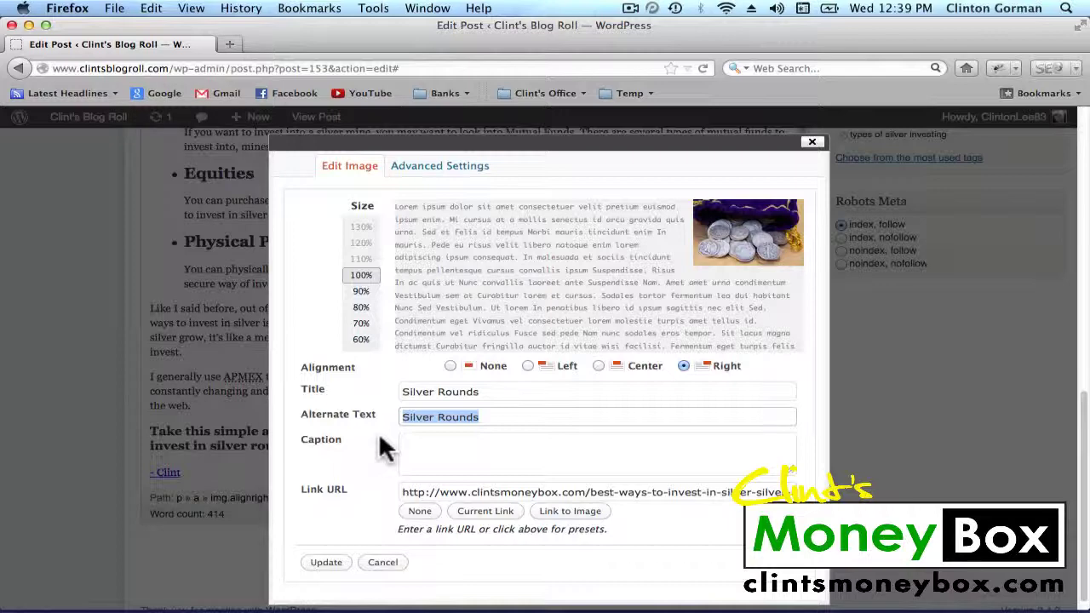
left_click(389, 416)
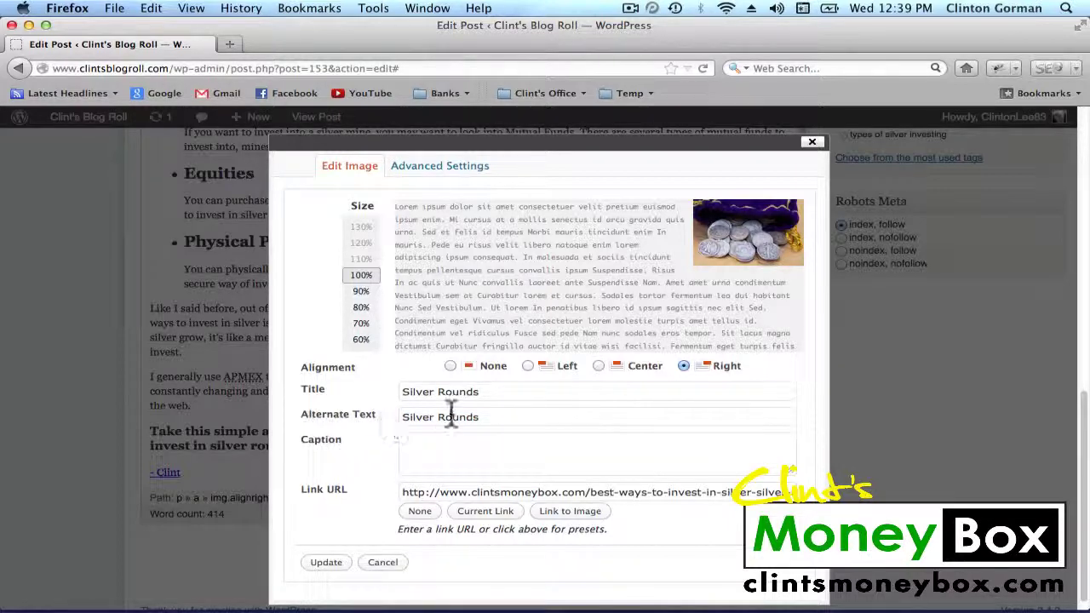
left_click_drag(499, 417, 394, 417)
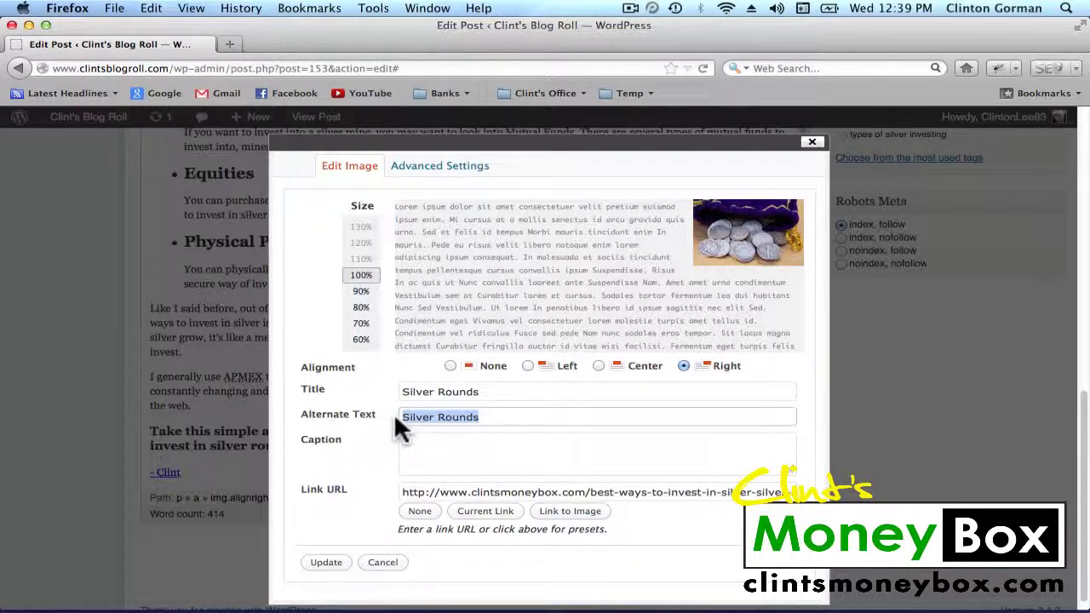
left_click(326, 561)
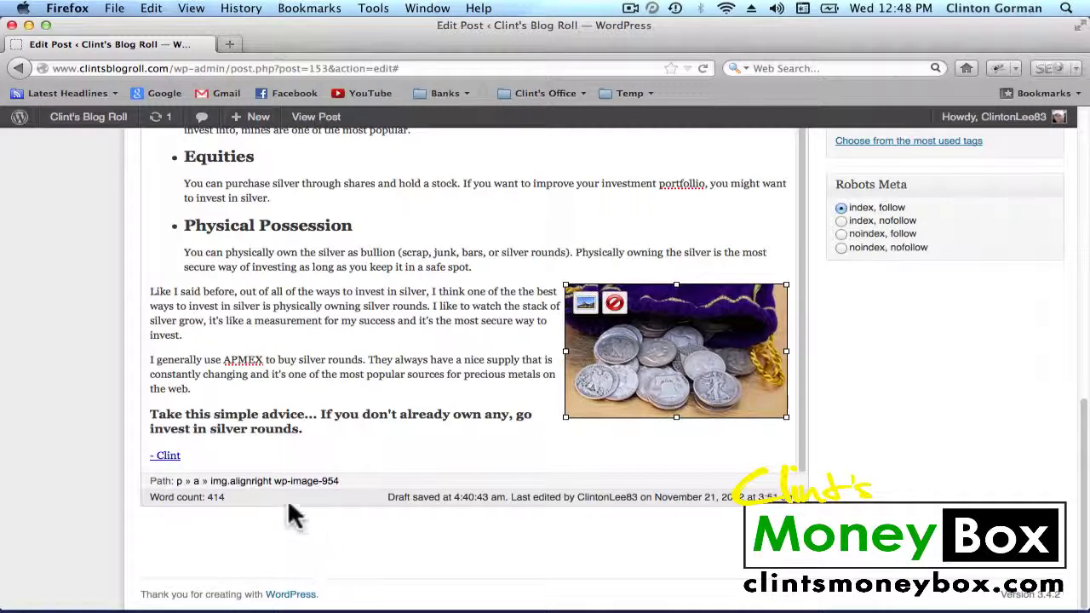
left_click(194, 451)
left_click_drag(190, 451, 152, 454)
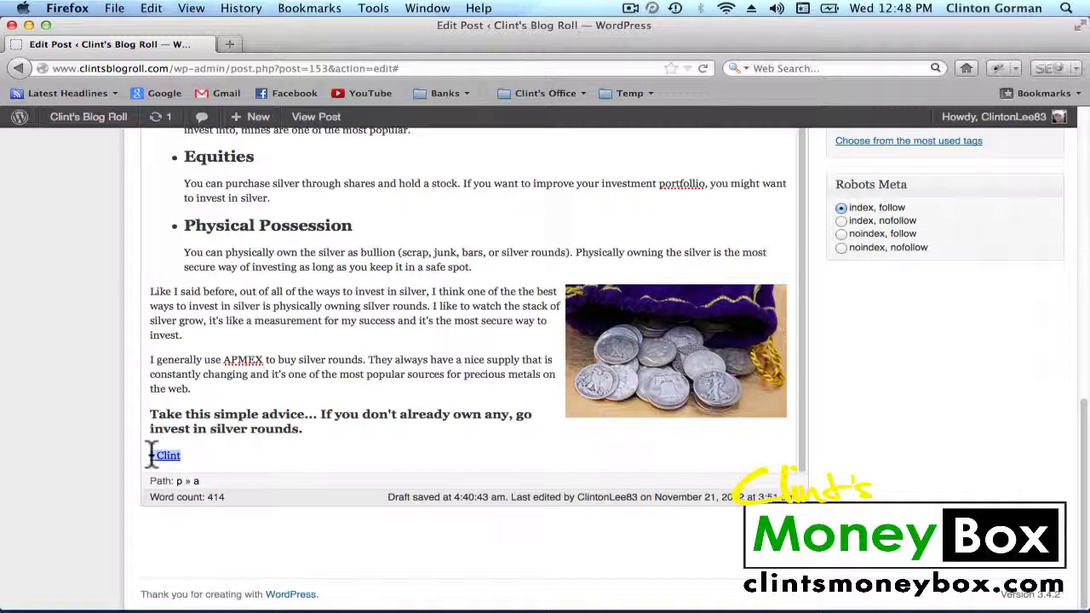
scroll(432, 357, "up", 5)
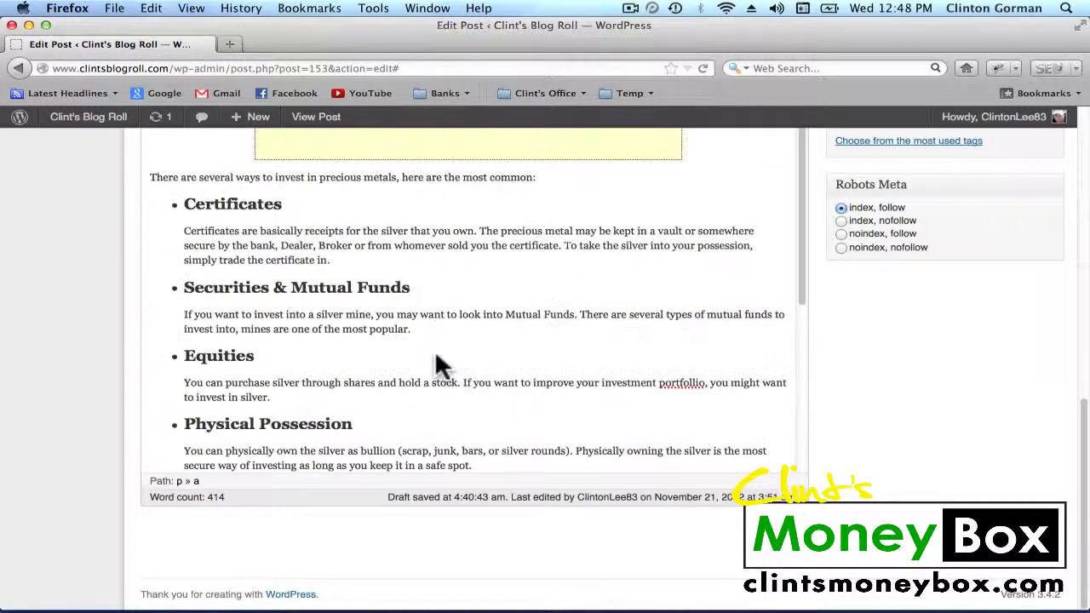
scroll(926, 414, "up", 10)
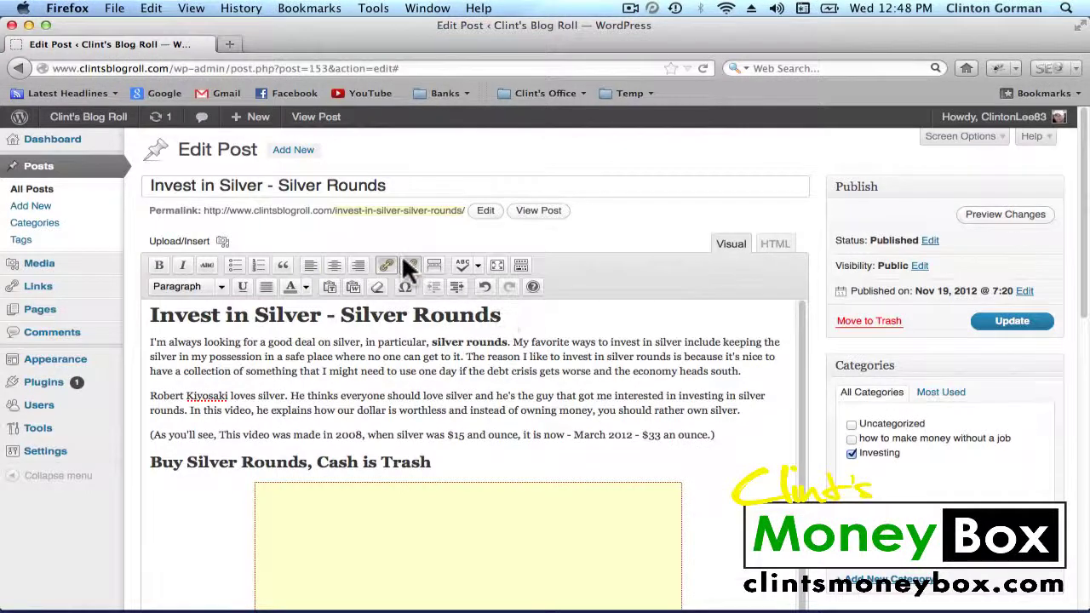
left_click(387, 264)
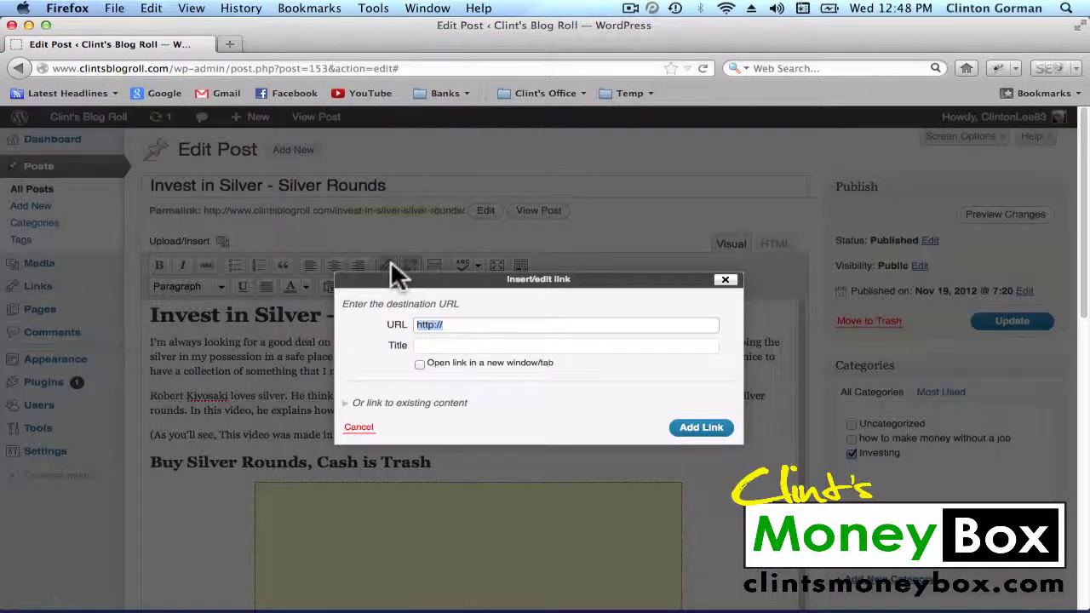
left_click(466, 324)
type("wwww")
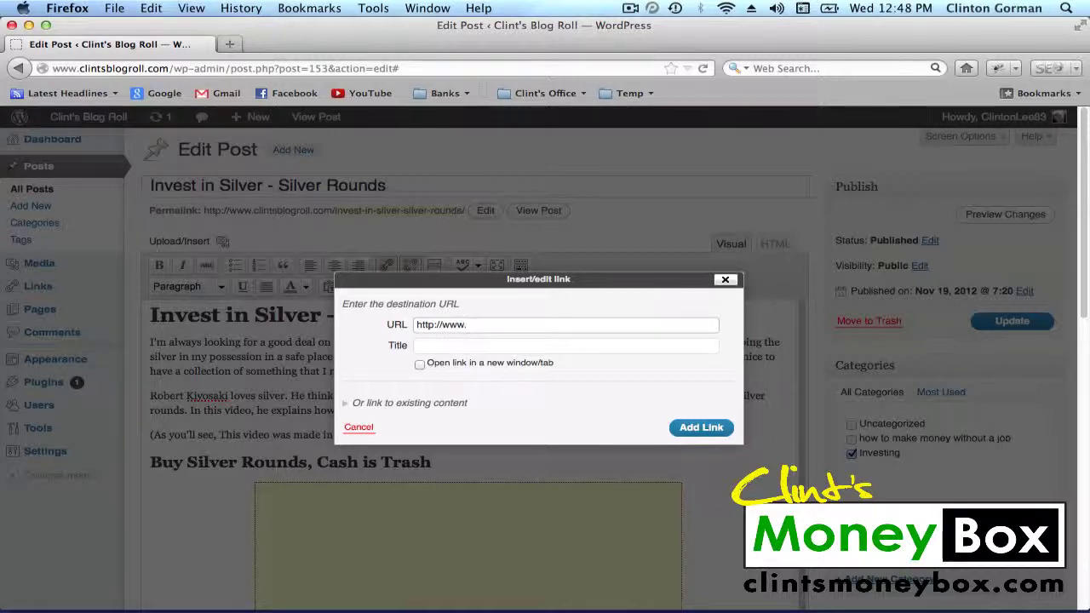
type("clintsblogroll")
type(".com")
type("/about ")
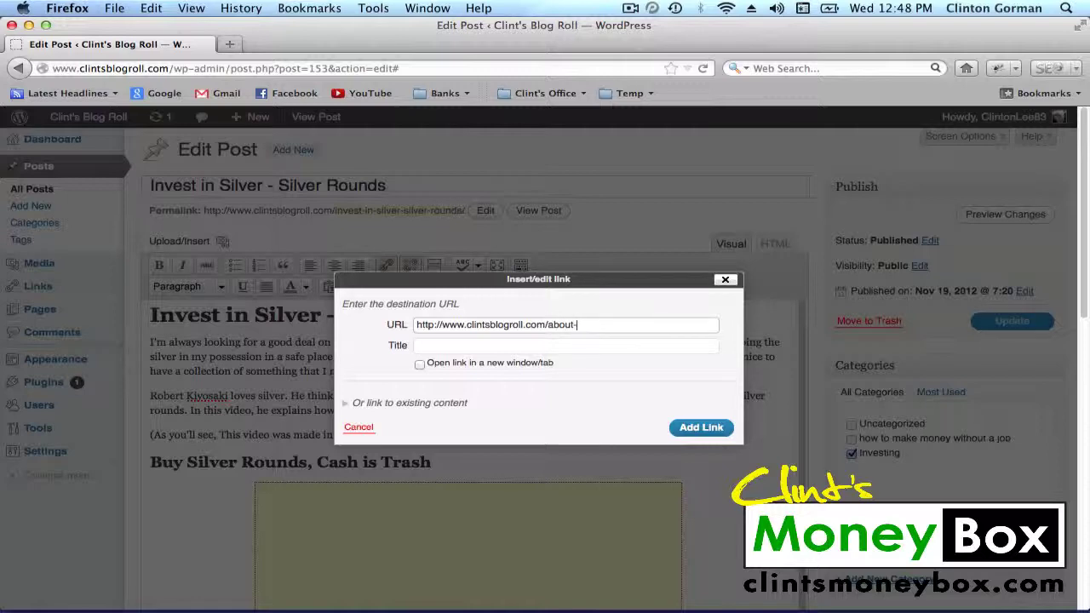
type("me/")
left_click(698, 428)
scroll(690, 435, "up", 2)
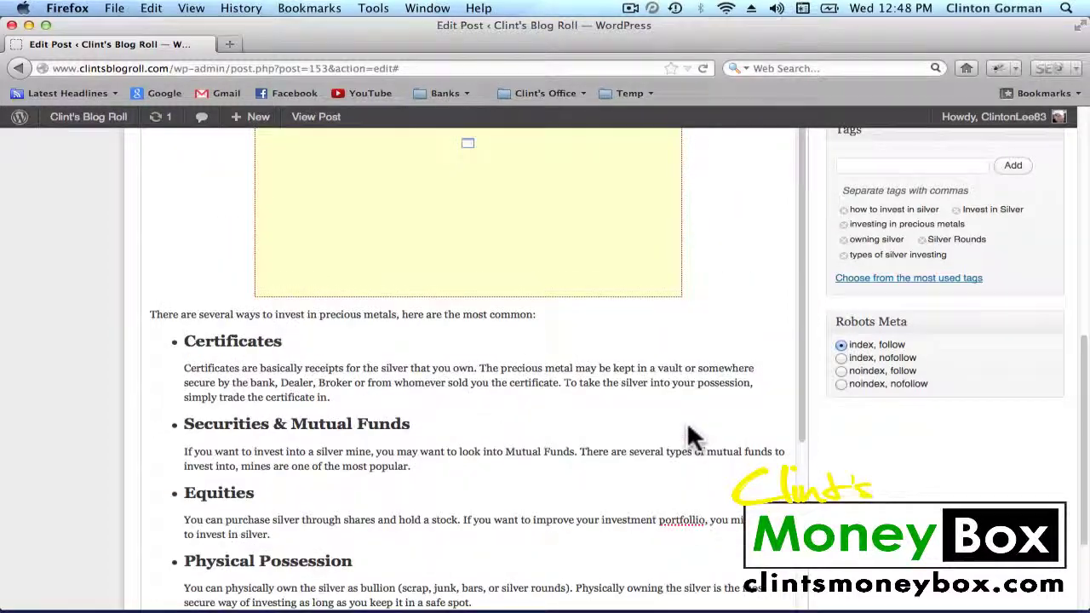
Scroll down past Tags and Robots Meta to the empty All in One SEO Pack fields
scroll(687, 422, "up", 10)
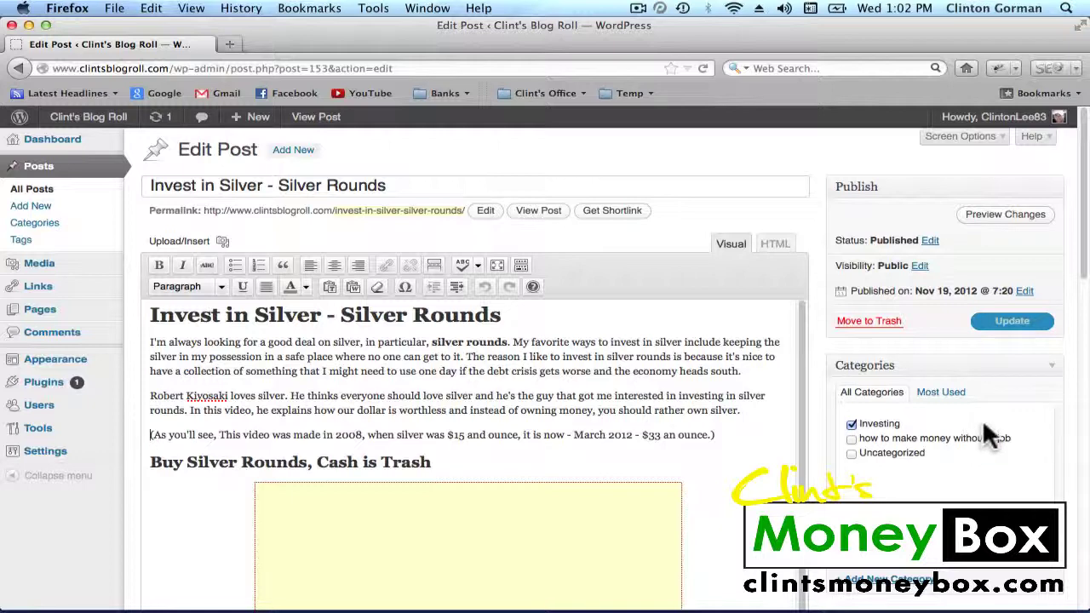
scroll(983, 426, "down", 3)
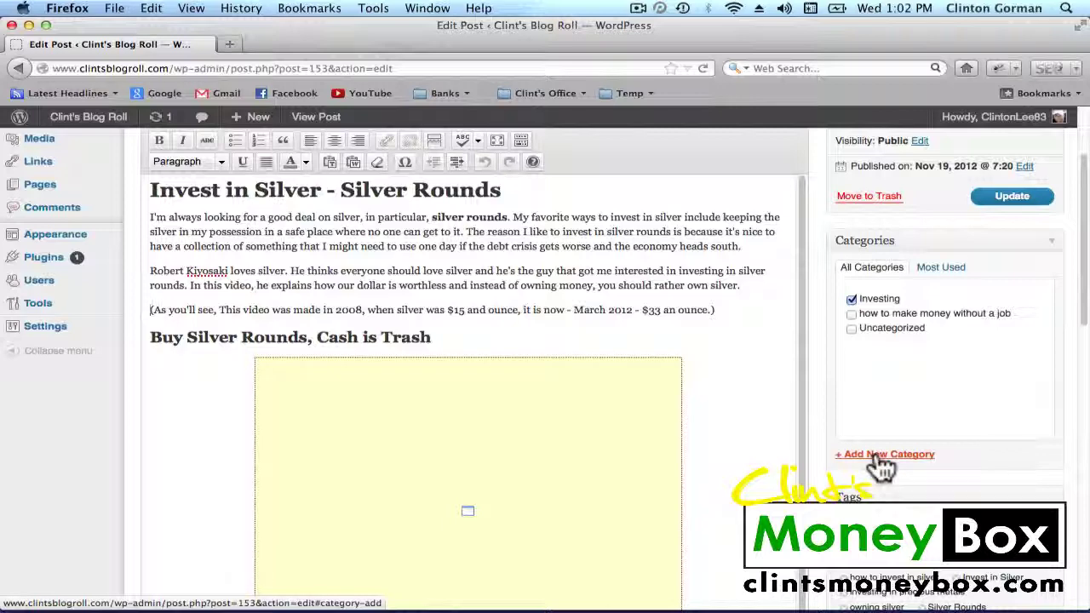
scroll(947, 426, "down", 5)
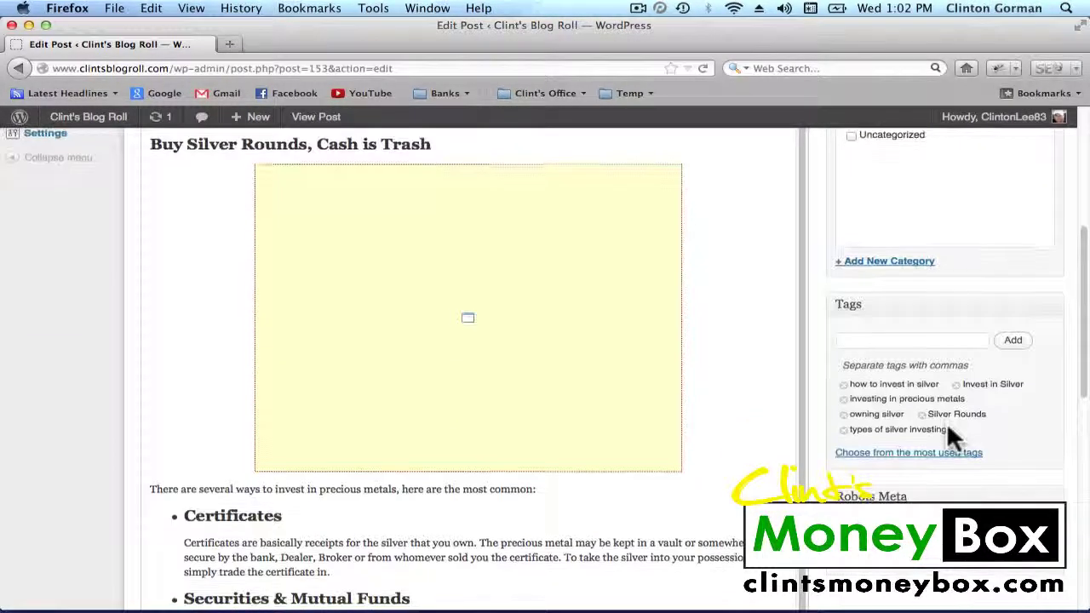
left_click(914, 341)
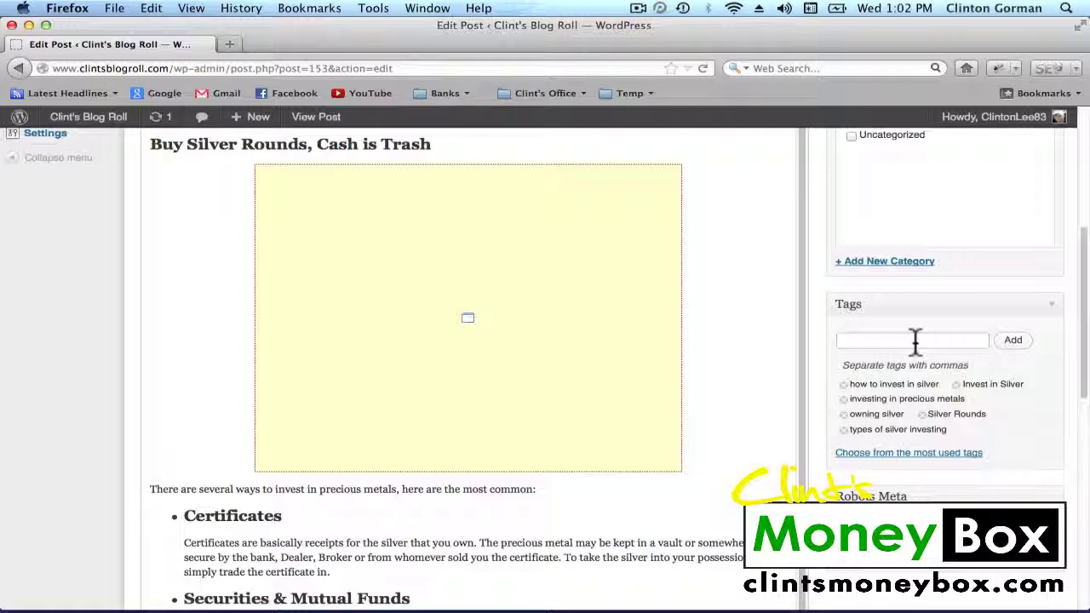
scroll(915, 341, "down", 5)
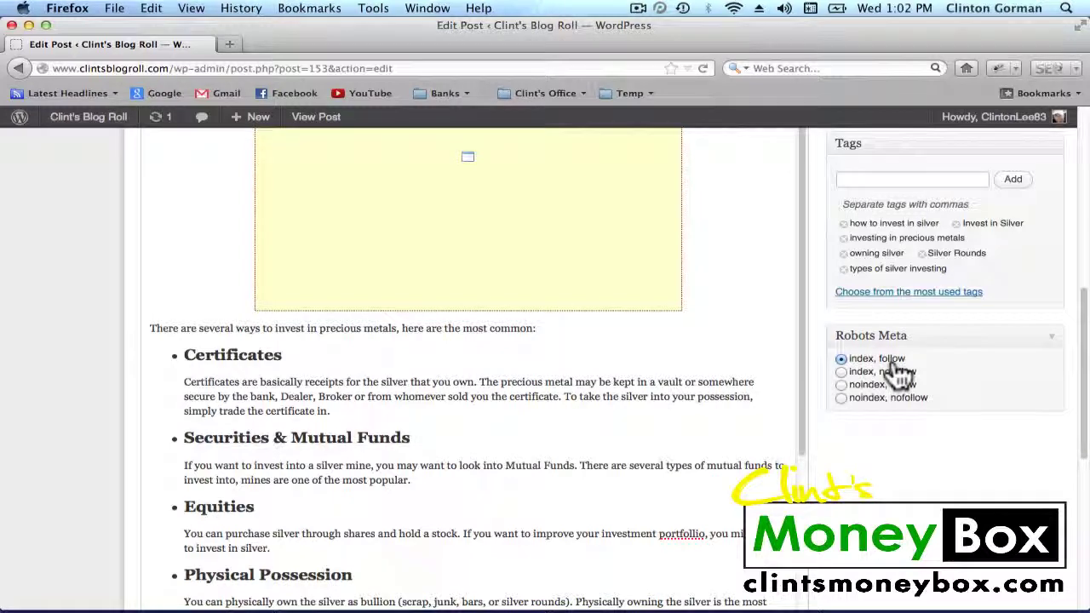
scroll(900, 375, "down", 8)
scroll(899, 375, "down", 4)
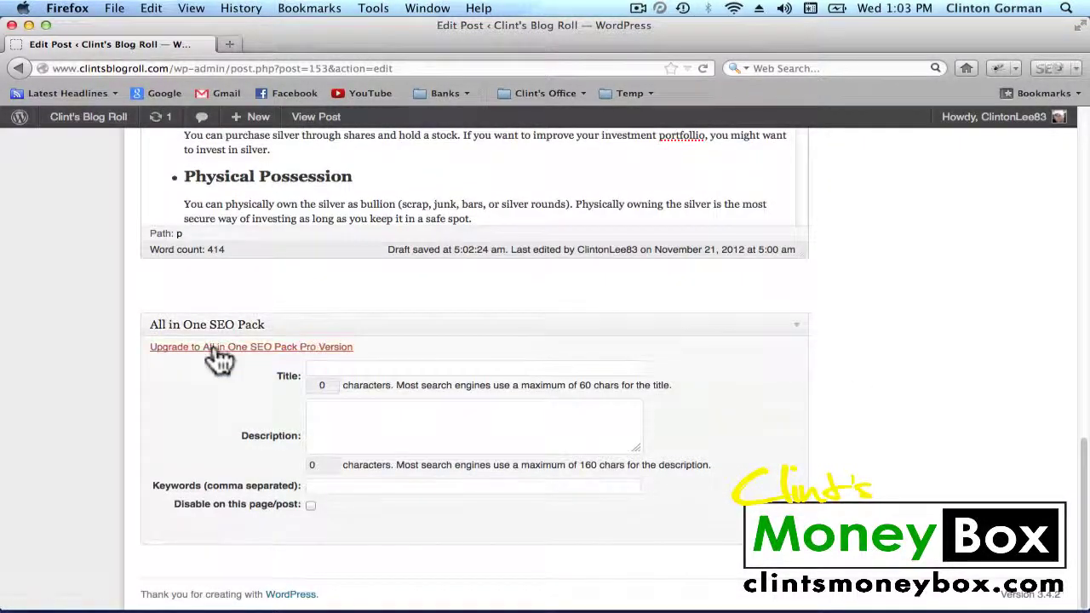
Copy the post title into the SEO Title field so it reads 'Invest in Silver - Silver Rounds'
left_click(352, 369)
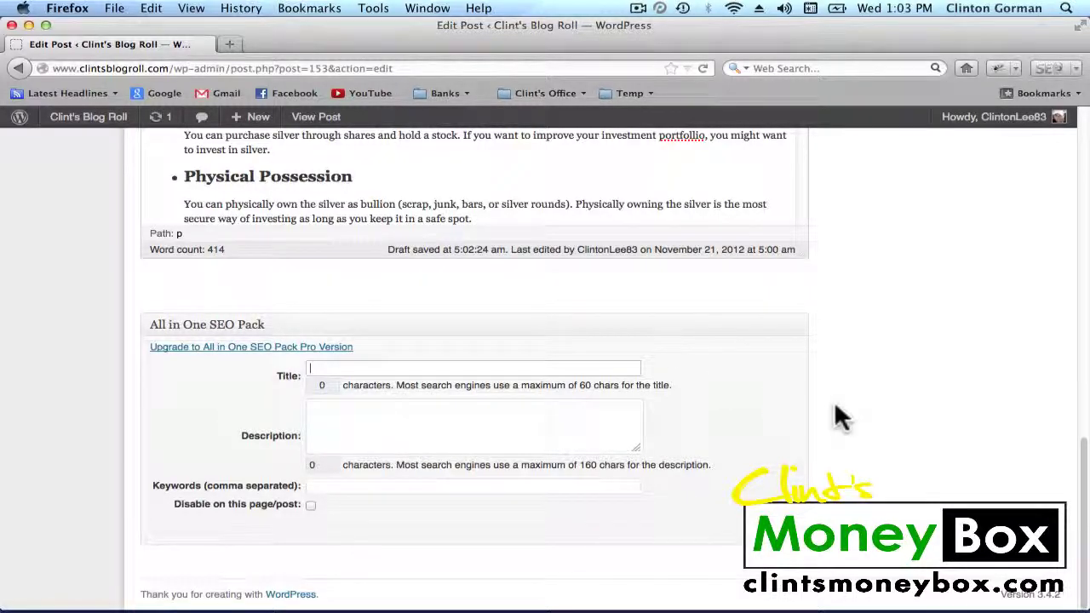
scroll(838, 417, "up", 15)
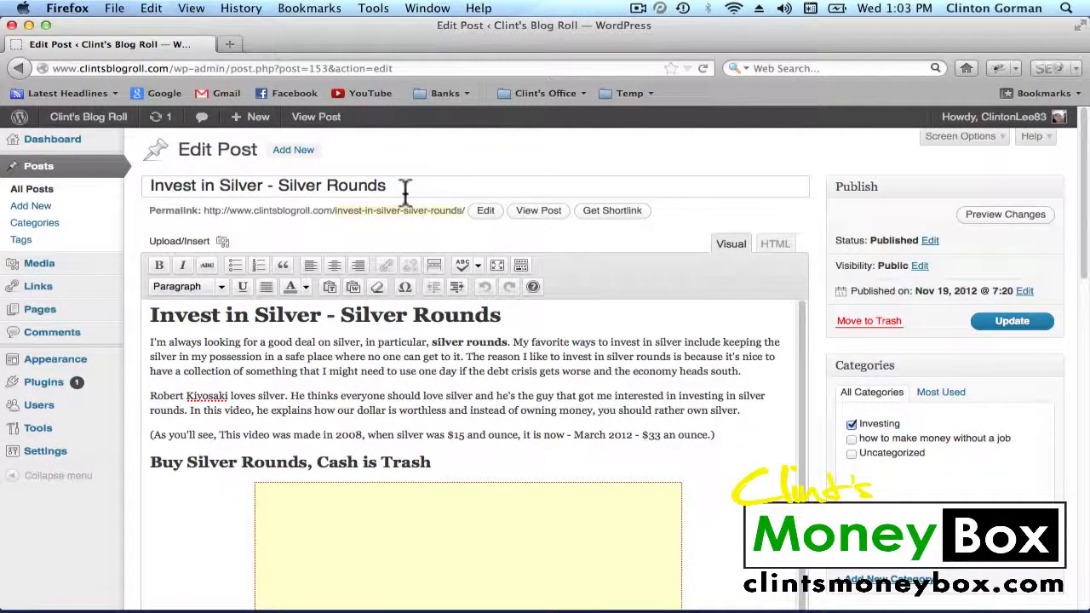
left_click_drag(398, 185, 132, 185)
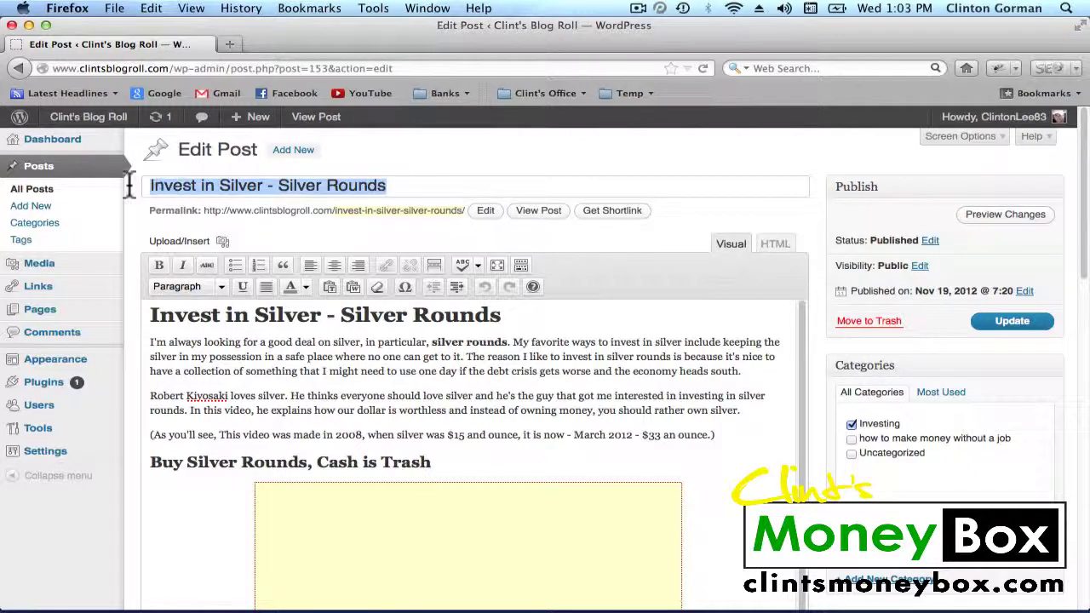
right_click(188, 186)
left_click(232, 229)
scroll(945, 333, "down", 15)
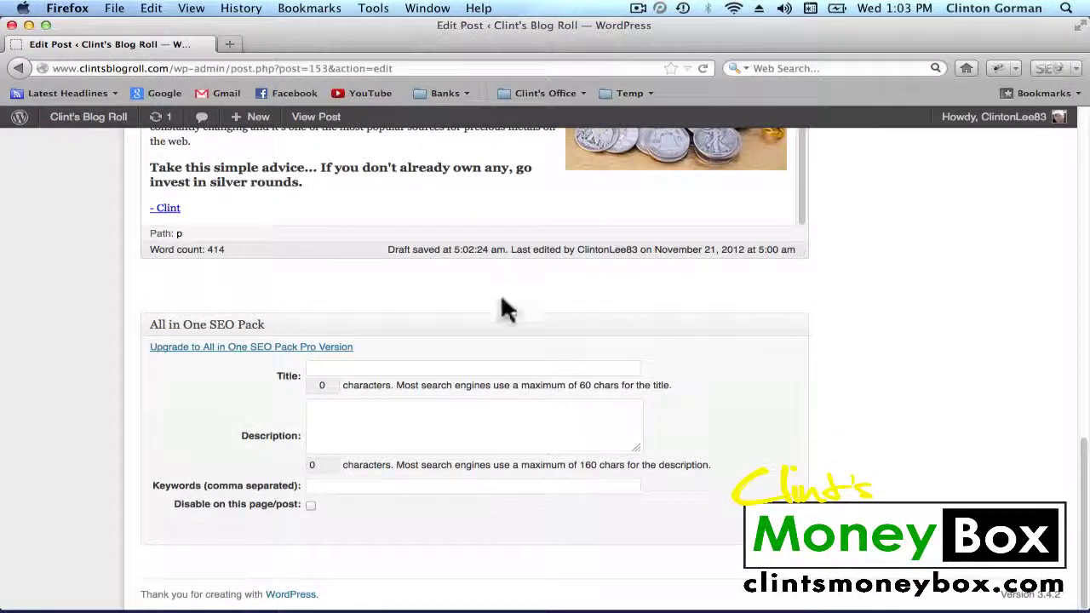
left_click(357, 368)
right_click(358, 368)
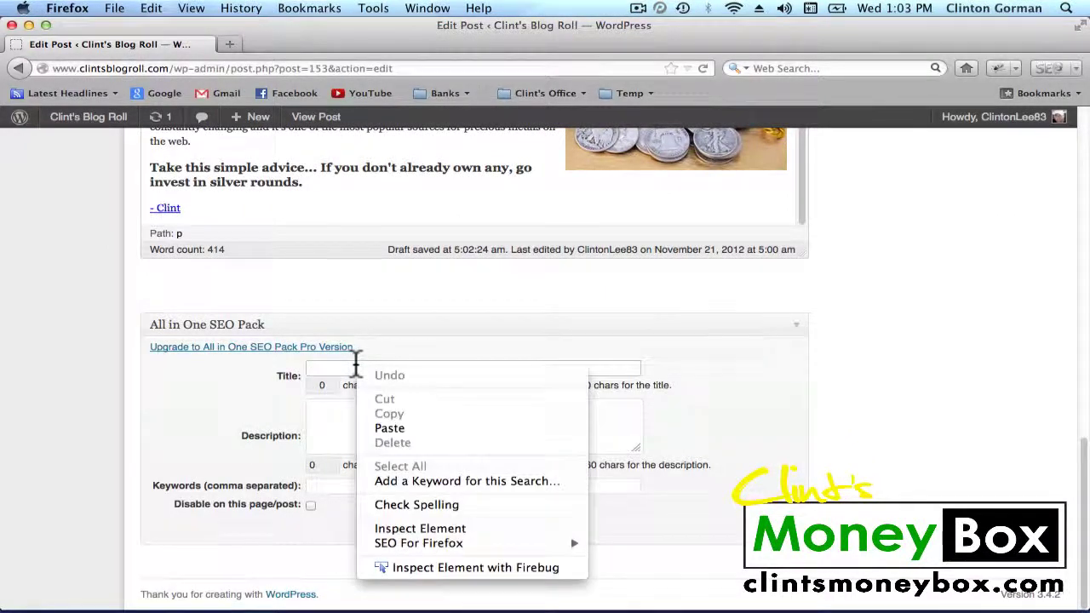
left_click(387, 430)
left_click(387, 435)
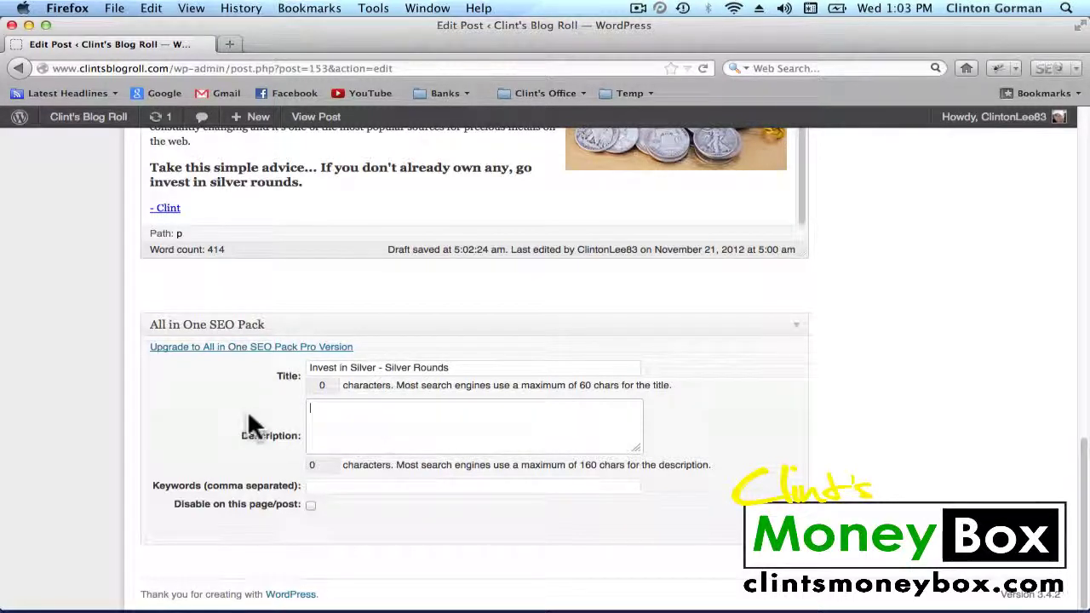
Enter the SEO description 'Learn why investing… silver rounds is the best way to invest in the precious metal…'
type("Le")
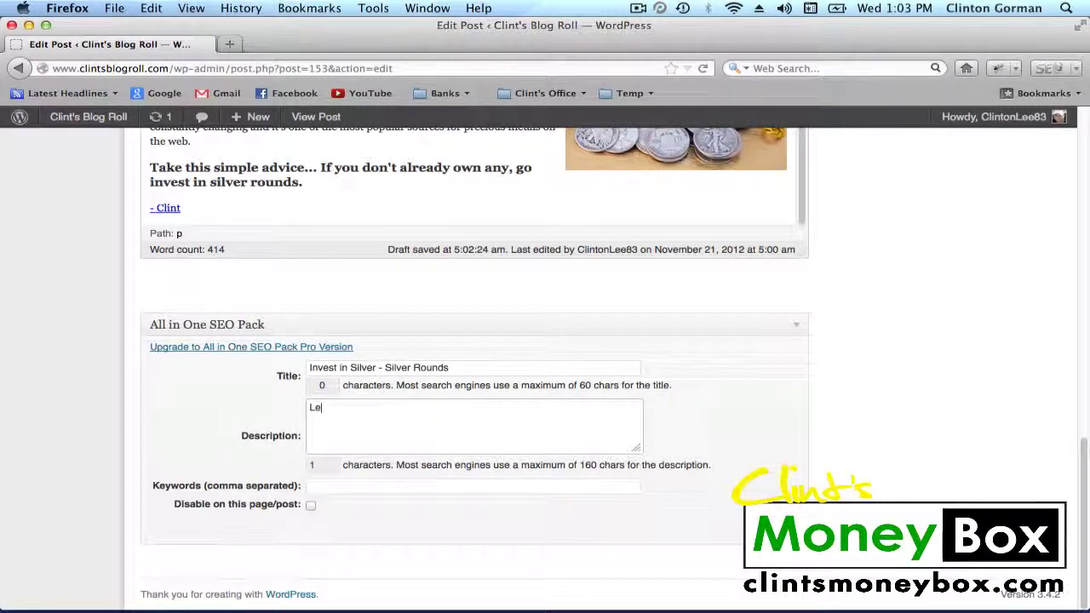
type("arn why investing")
type("silver rounds.")
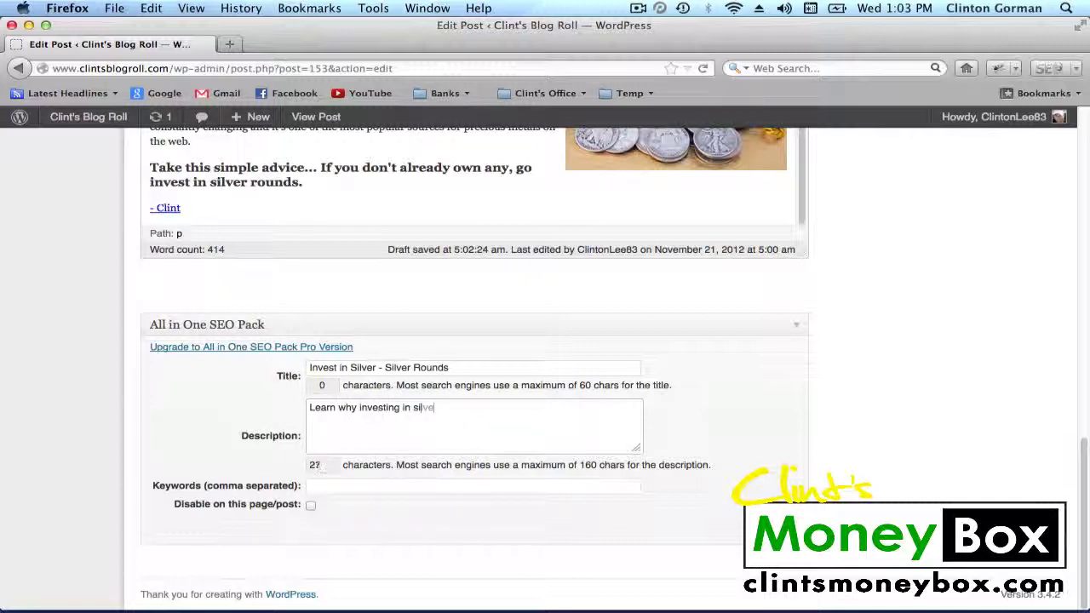
key("BackSpace")
key("BackSpace")
type("is the best way to in")
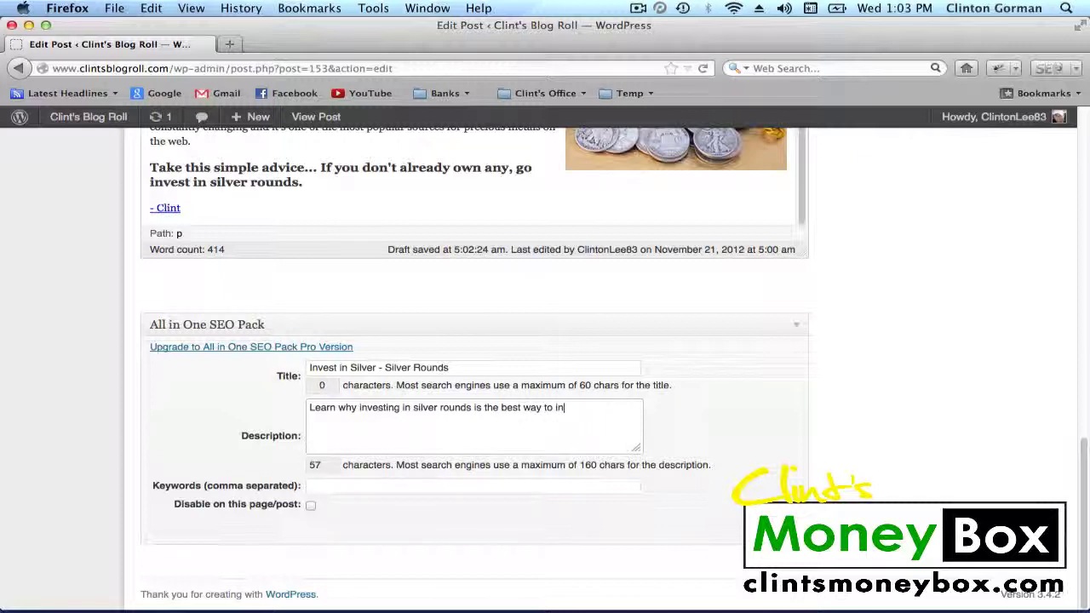
type("vest in the precious")
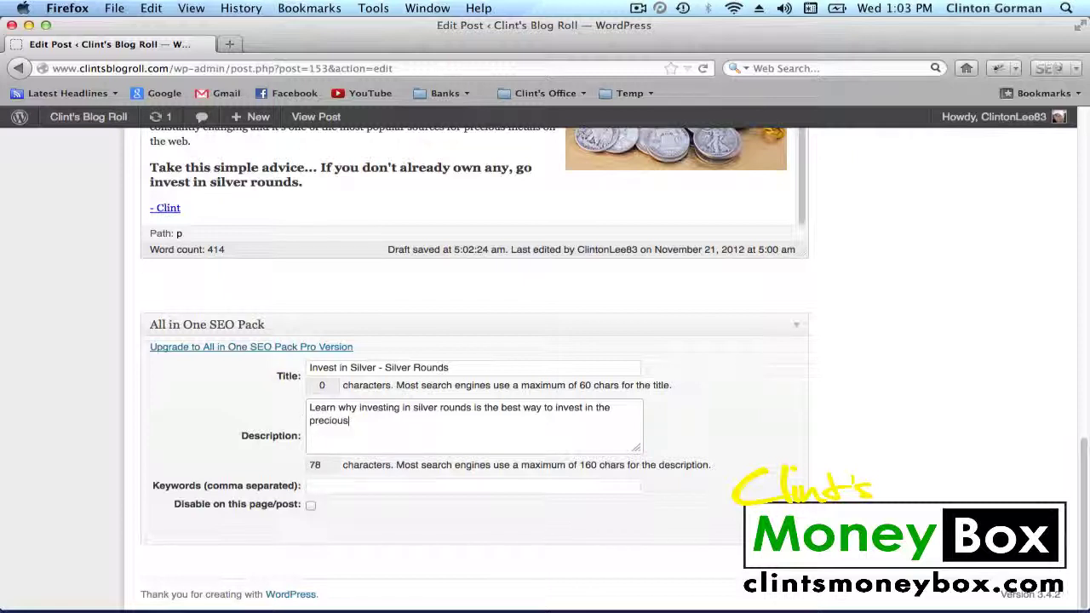
type(" metal. Take Robert")
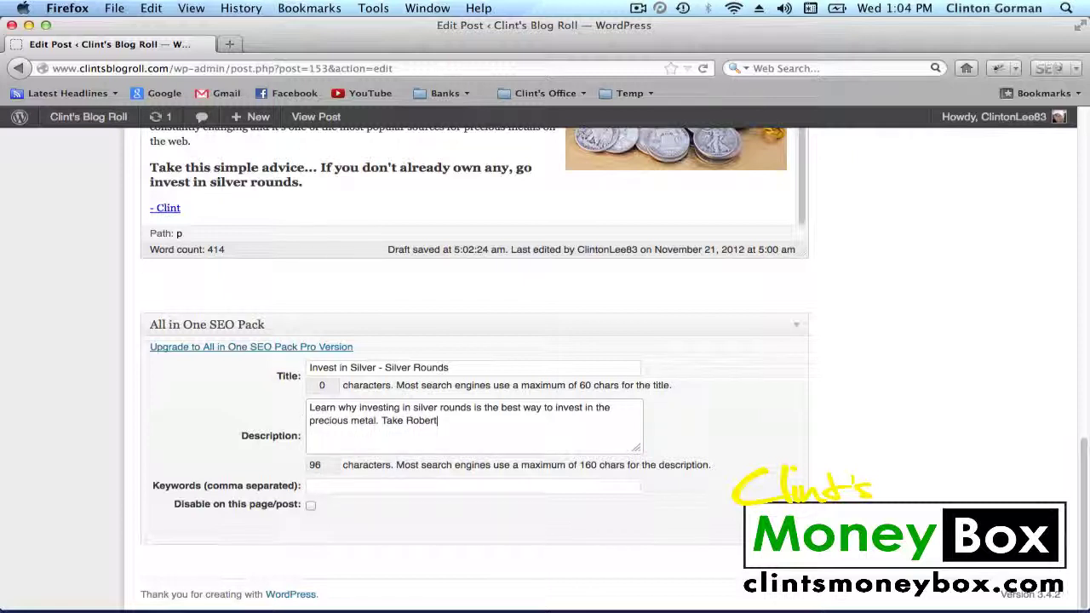
type(" Kiyosaki's a")
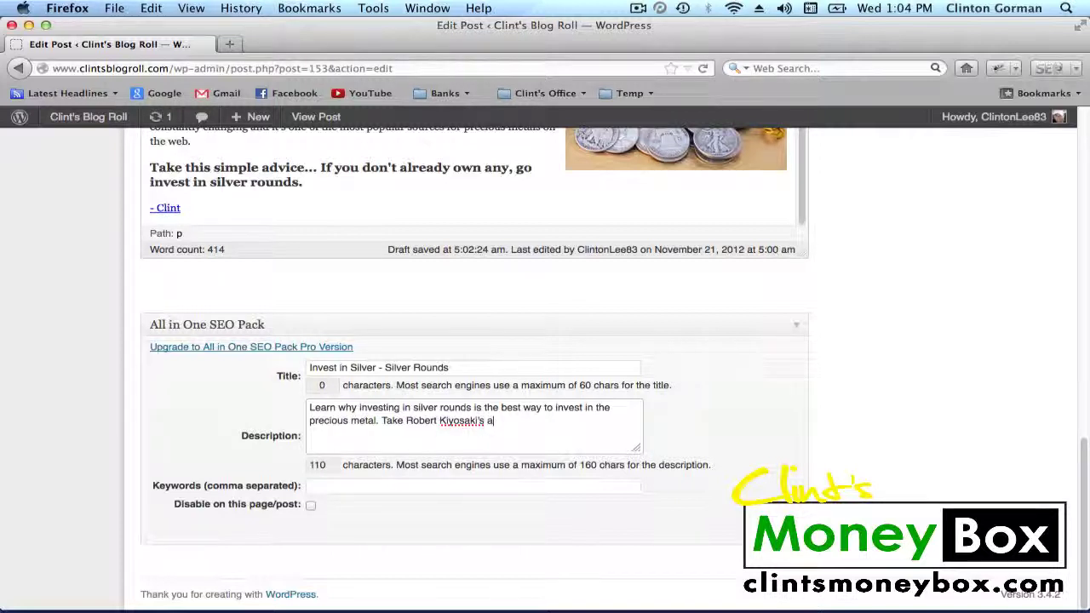
type("dvice and invest in silver.")
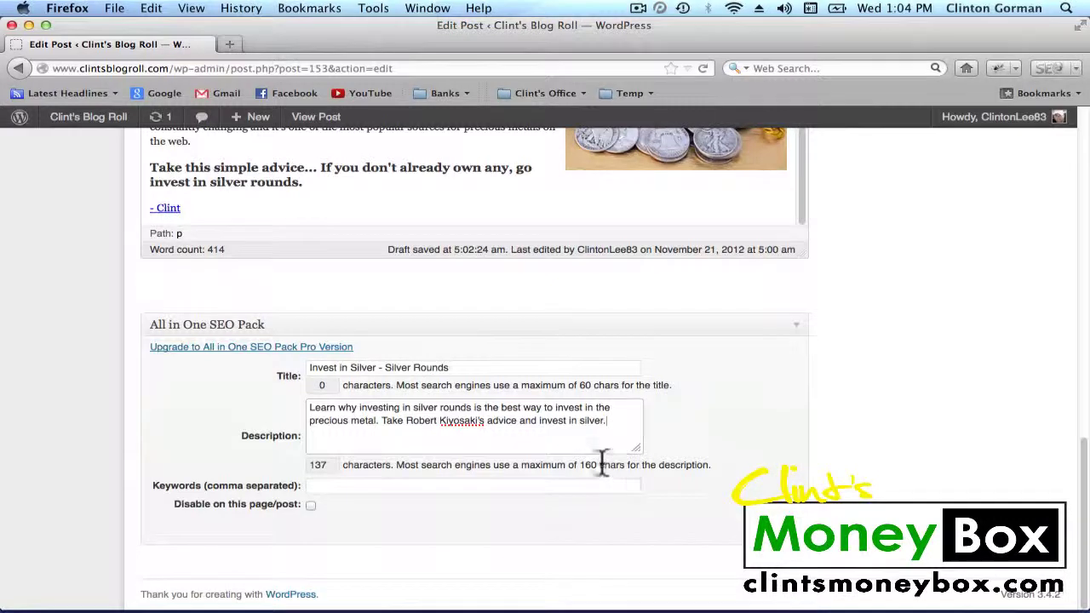
left_click(341, 486)
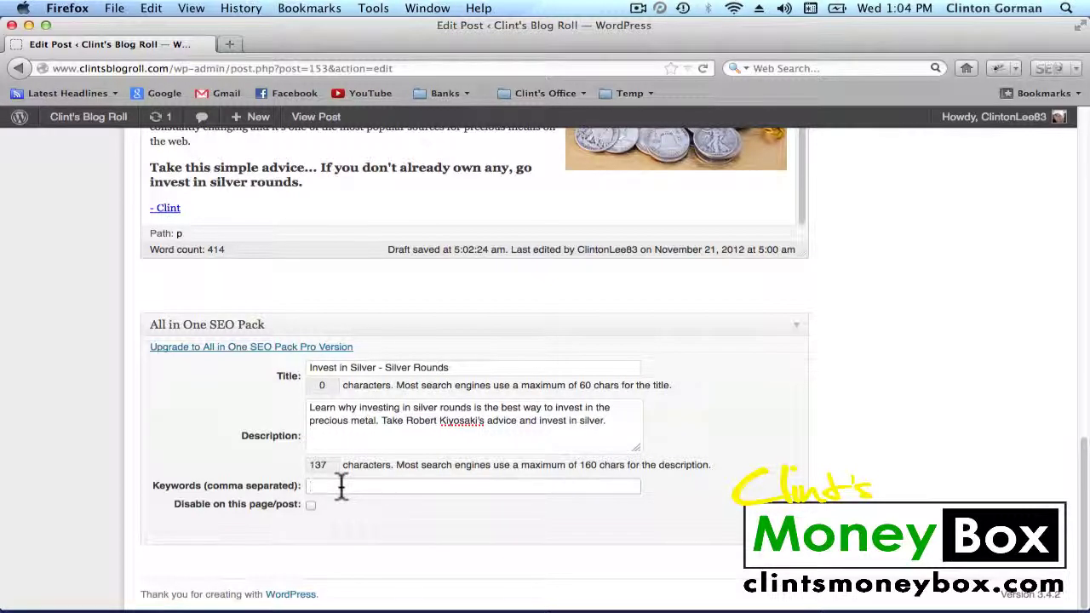
Enter SEO keywords: Silver Rounds, invest in silver, investing in precious metals, owning silver, types of silver investing
scroll(990, 331, "up", 5)
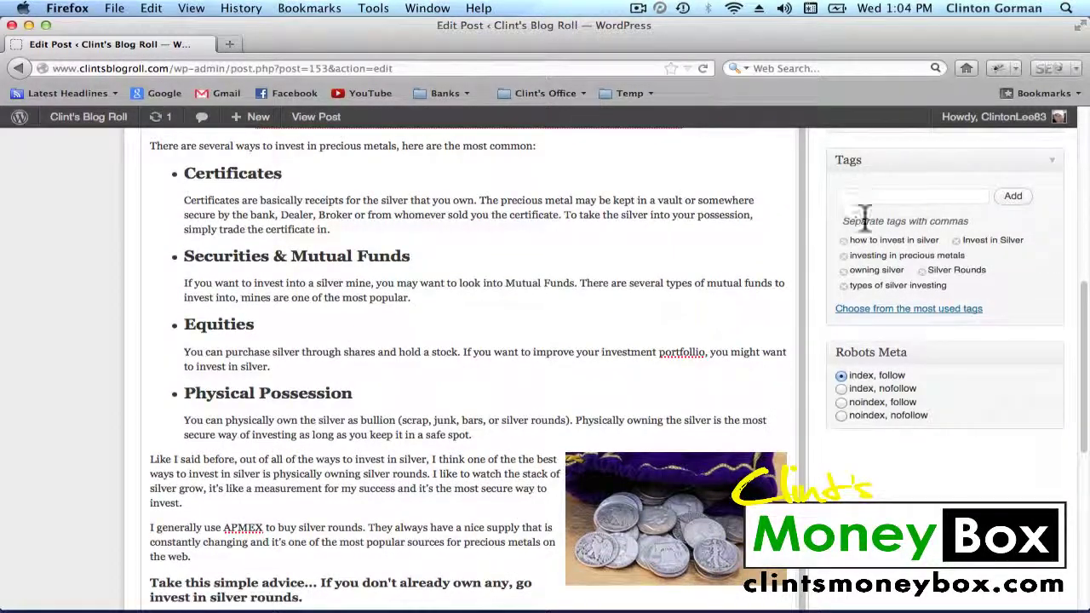
scroll(973, 213, "down", 2)
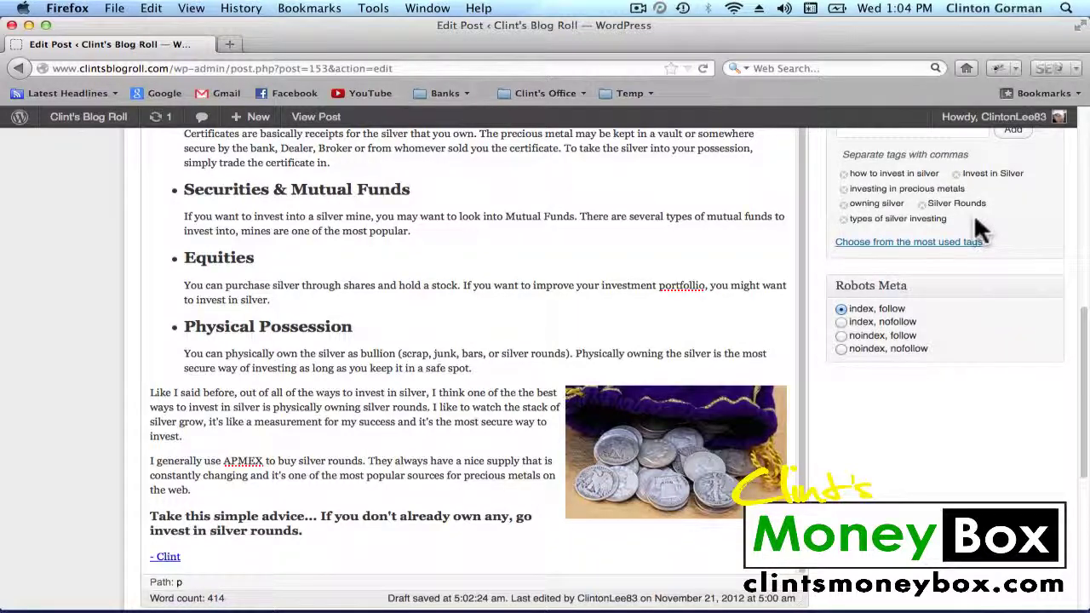
scroll(978, 223, "down", 8)
left_click(309, 488)
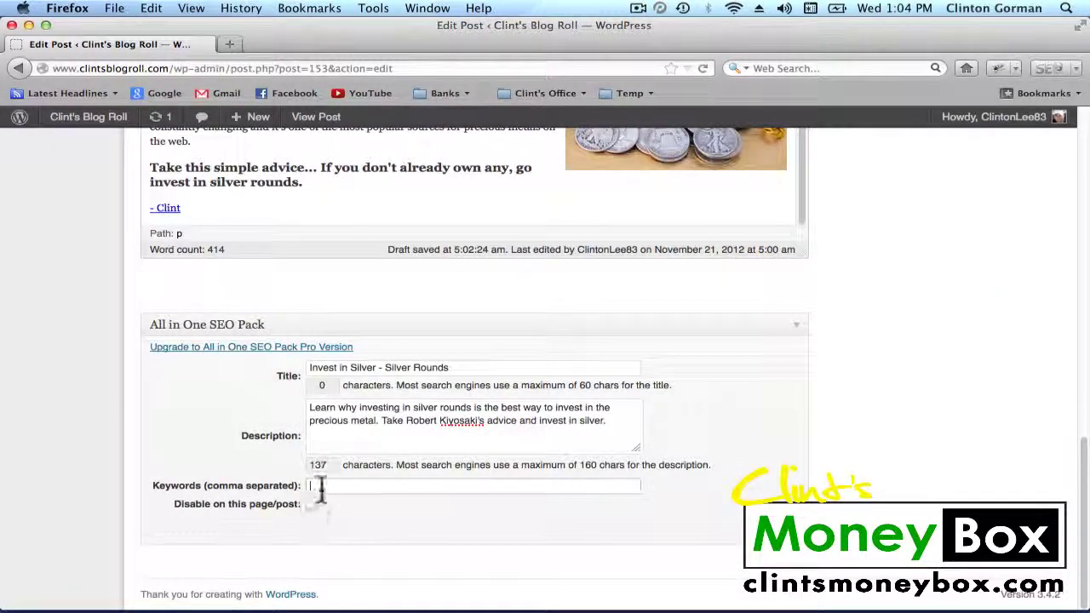
type("Silver Rounds, invest in silver, inv")
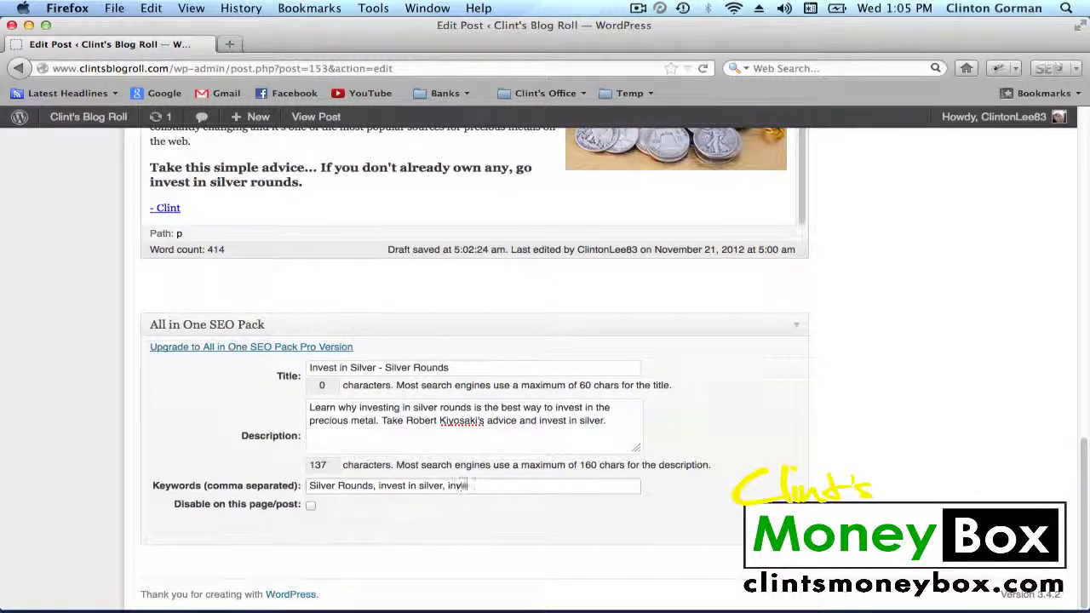
type("esting in precious metals, ")
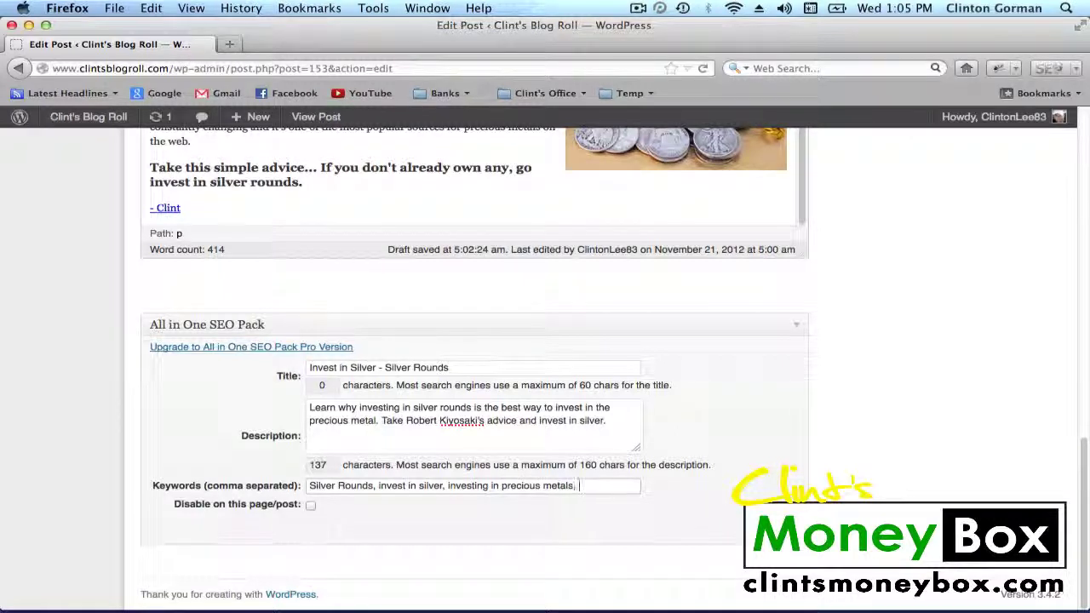
type("owning sivel")
key("BackSpace")
key("BackSpace")
key("BackSpace")
type("lver, ")
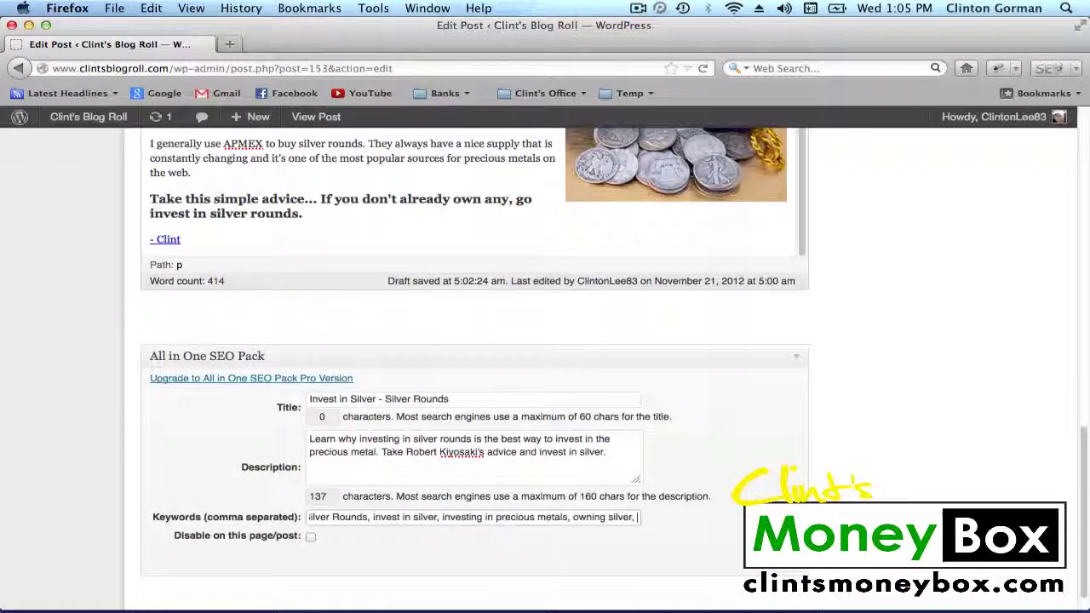
type("types of s")
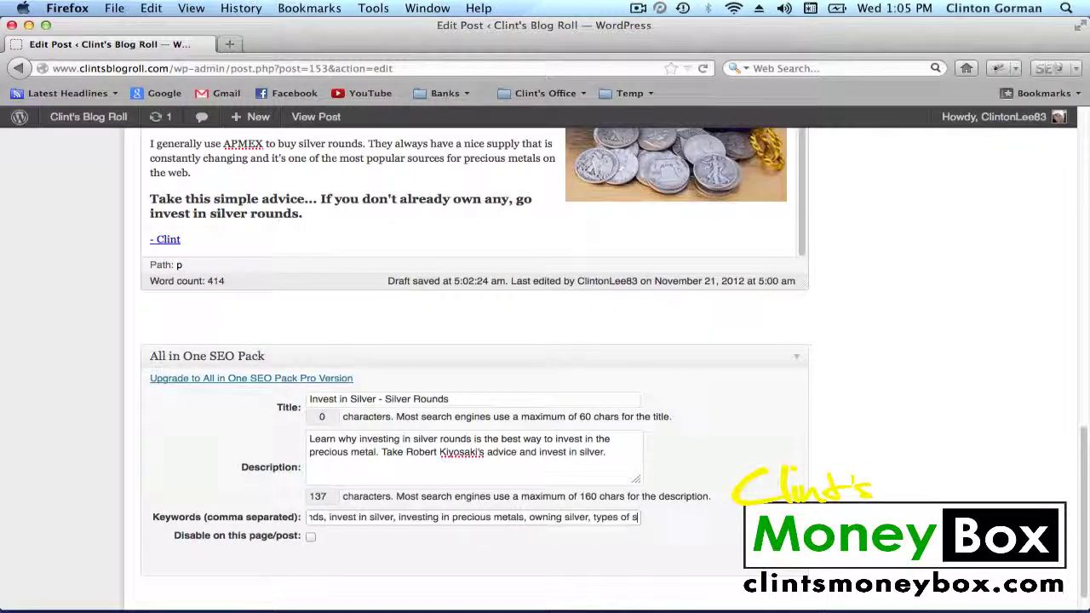
type("ilver investing")
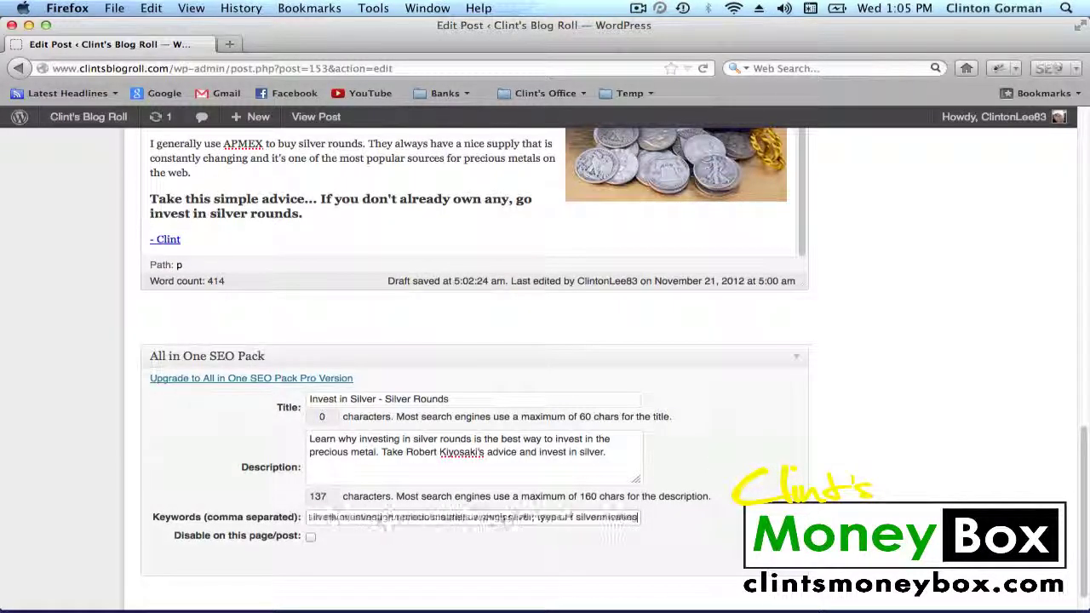
Update the published post to save the keyword changes
scroll(868, 466, "down", 1)
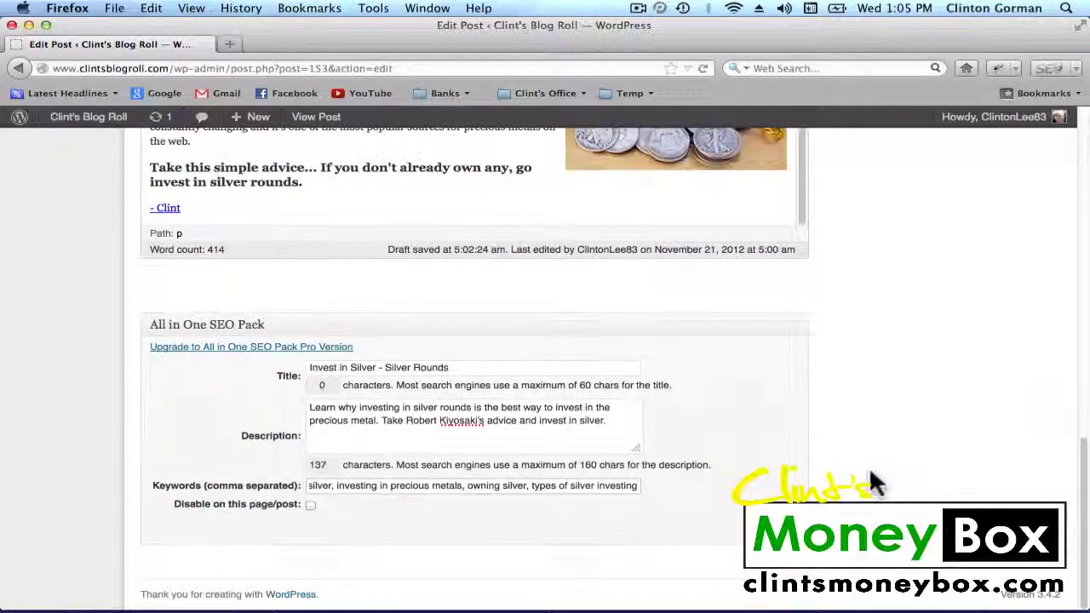
scroll(869, 466, "up", 15)
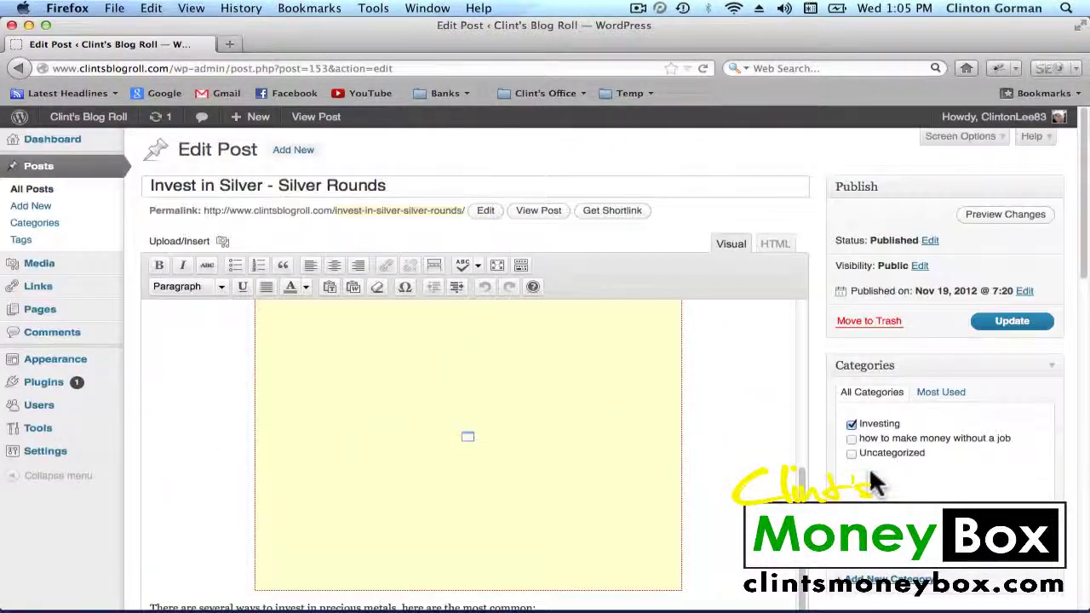
left_click(1017, 327)
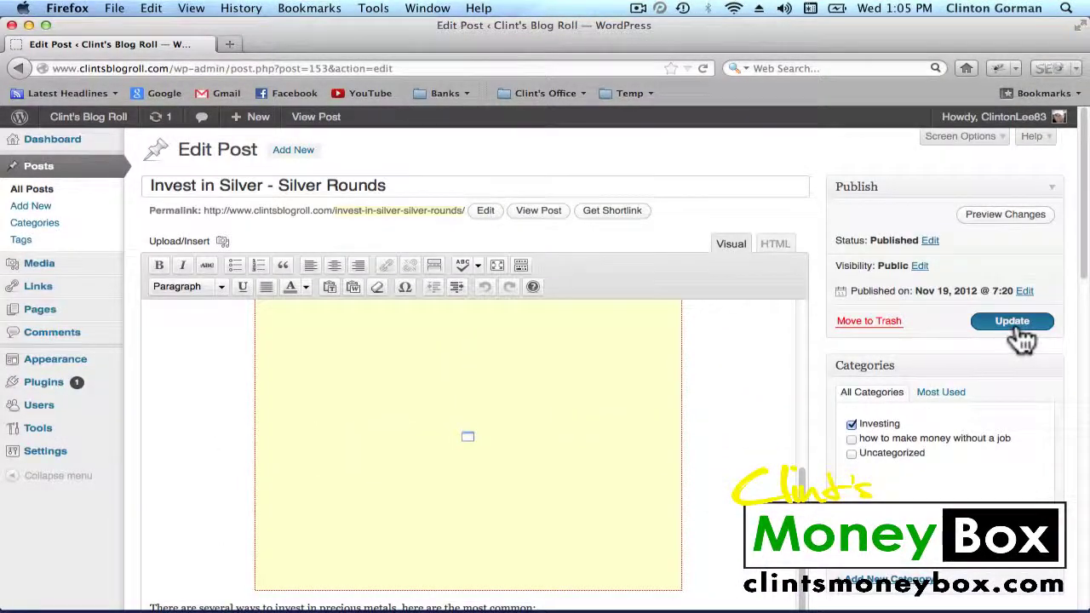